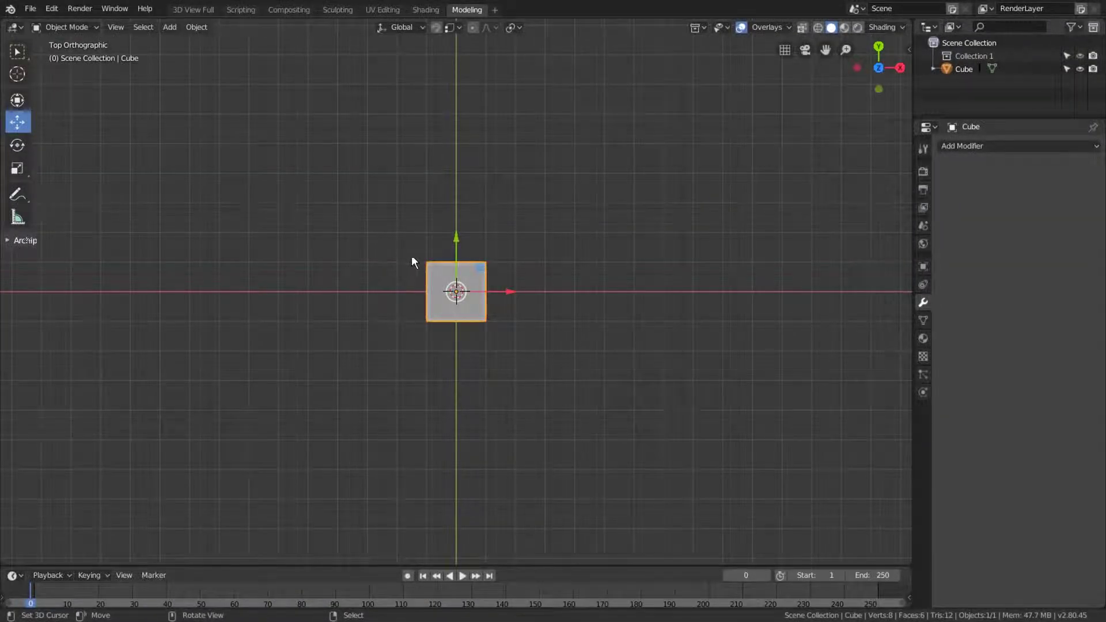
Replace the default cube with a new plane.
key(x)
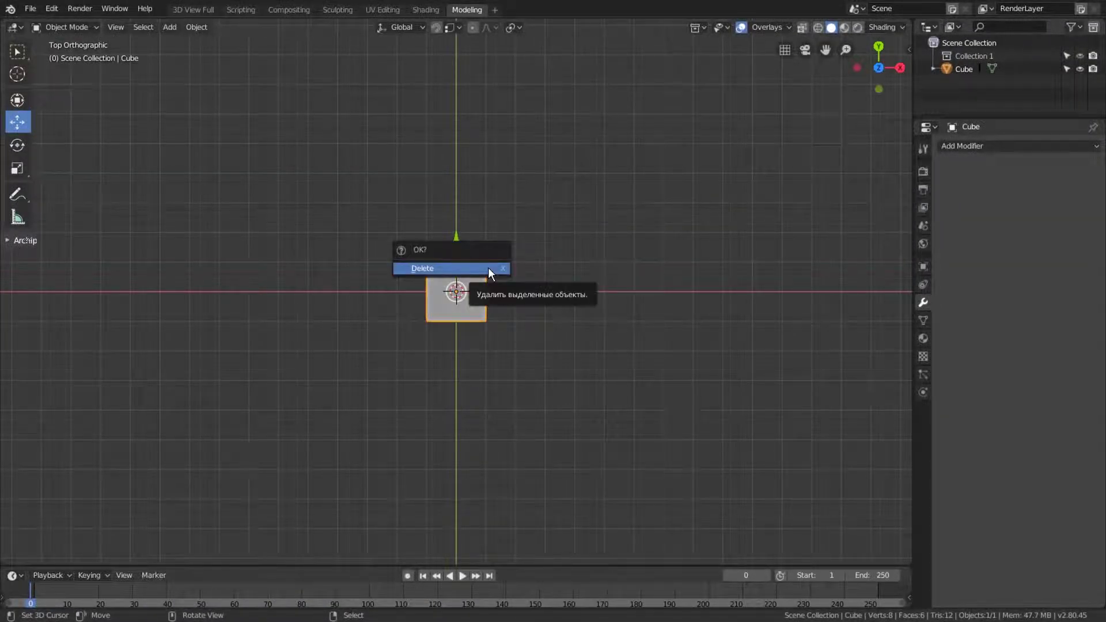
click(488, 267)
key(shift+a)
click(527, 265)
scroll(526, 265, up, 8)
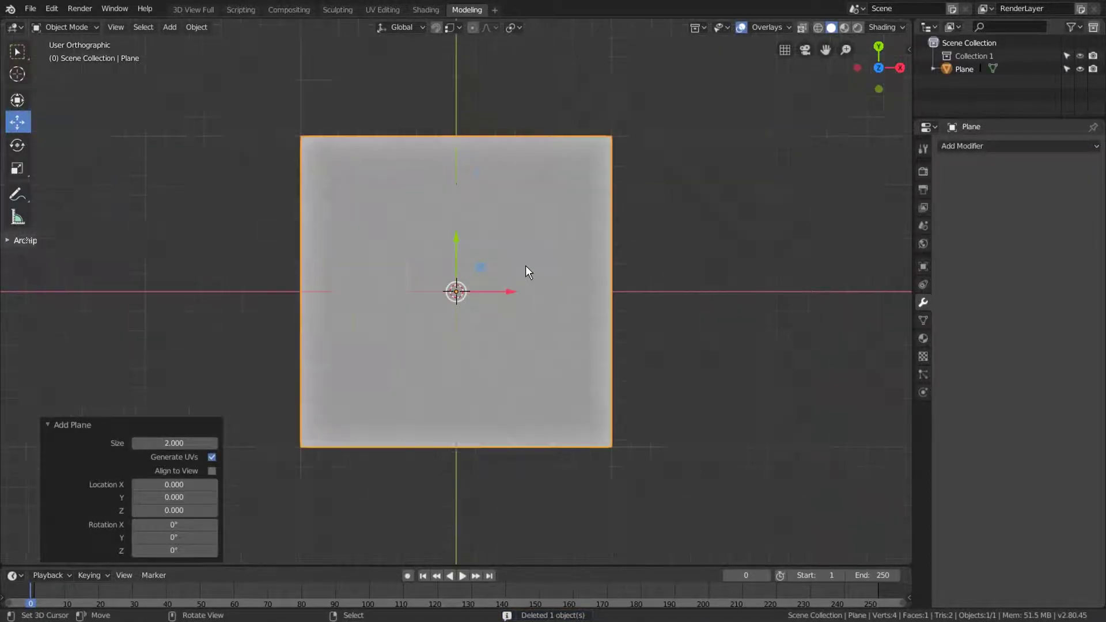
scroll(526, 265, up, 1)
Subdivide the plane twice into a 4×4 grid.
key(Tab)
key(w)
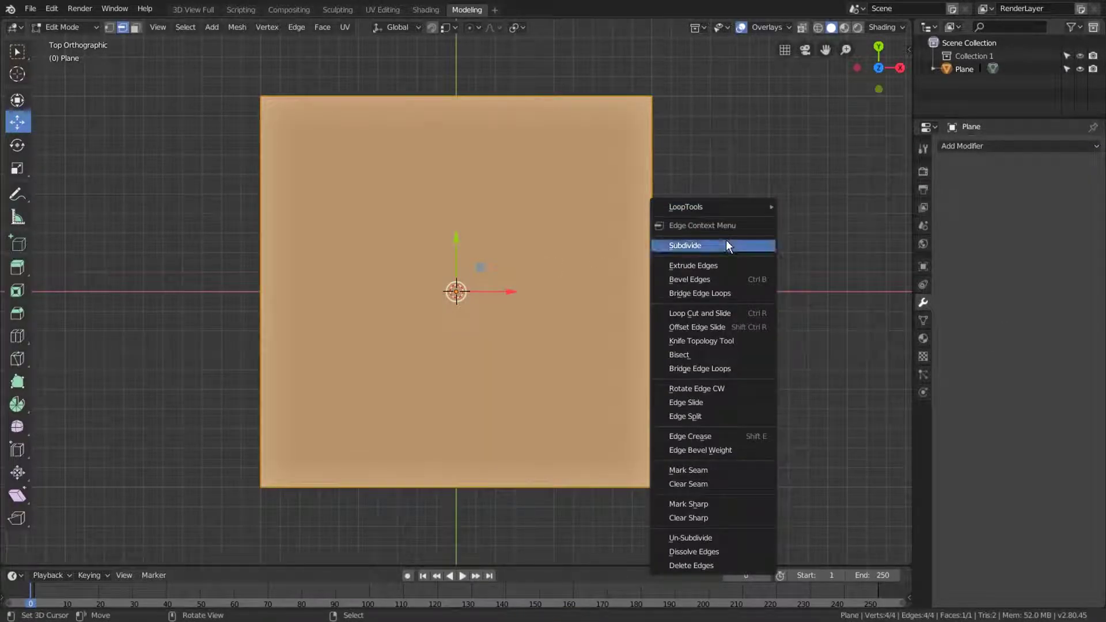
click(725, 240)
key(w)
Connect diagonals between the grid's corner and mid-edge vertices.
click(267, 476)
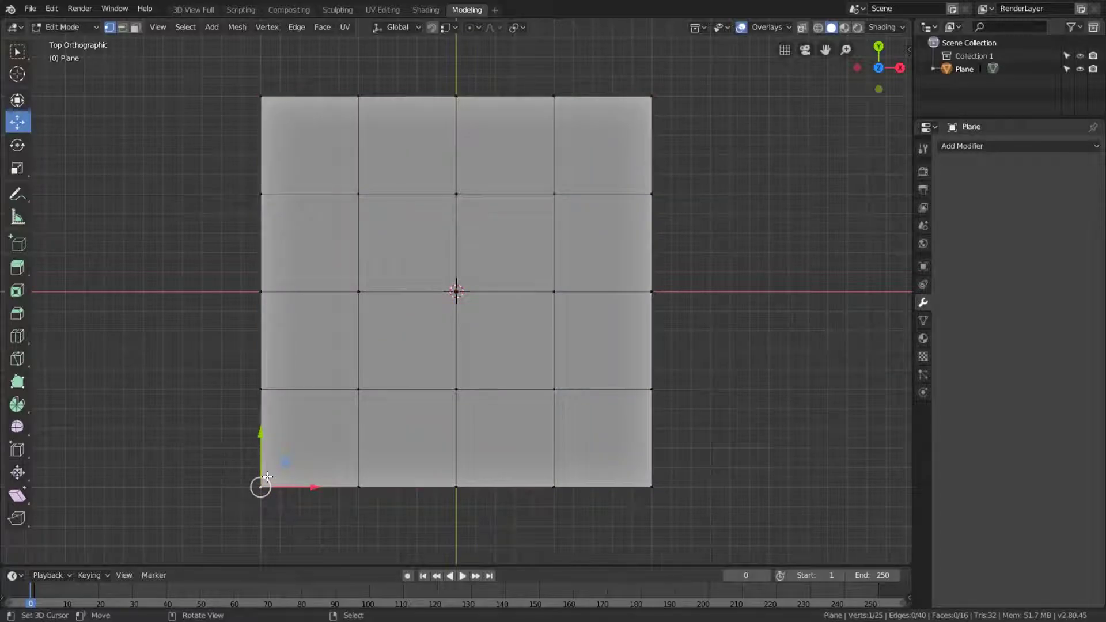
click(260, 292)
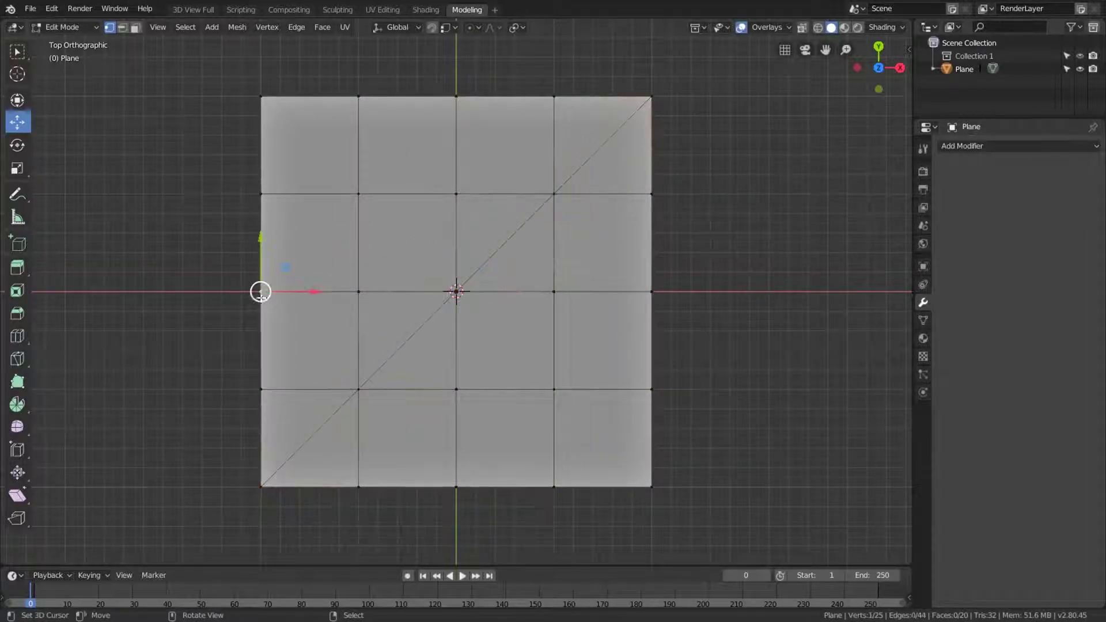
shift+click(460, 492)
click(464, 101)
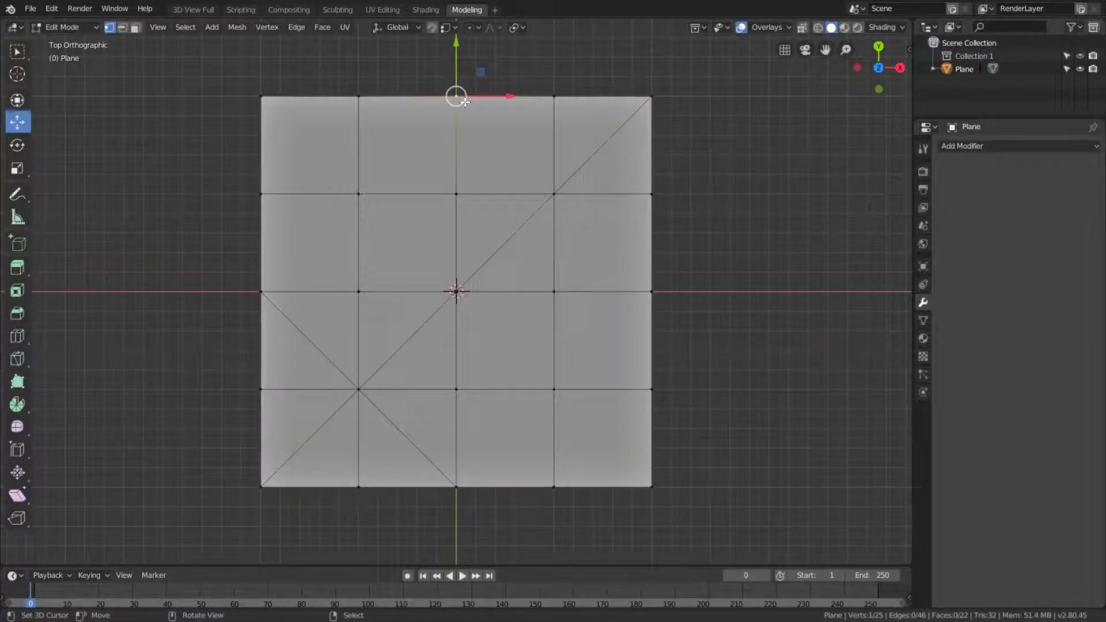
shift+click(657, 288)
Bevel the two hole-centre vertices into octagons and delete those faces to leave holes.
click(745, 278)
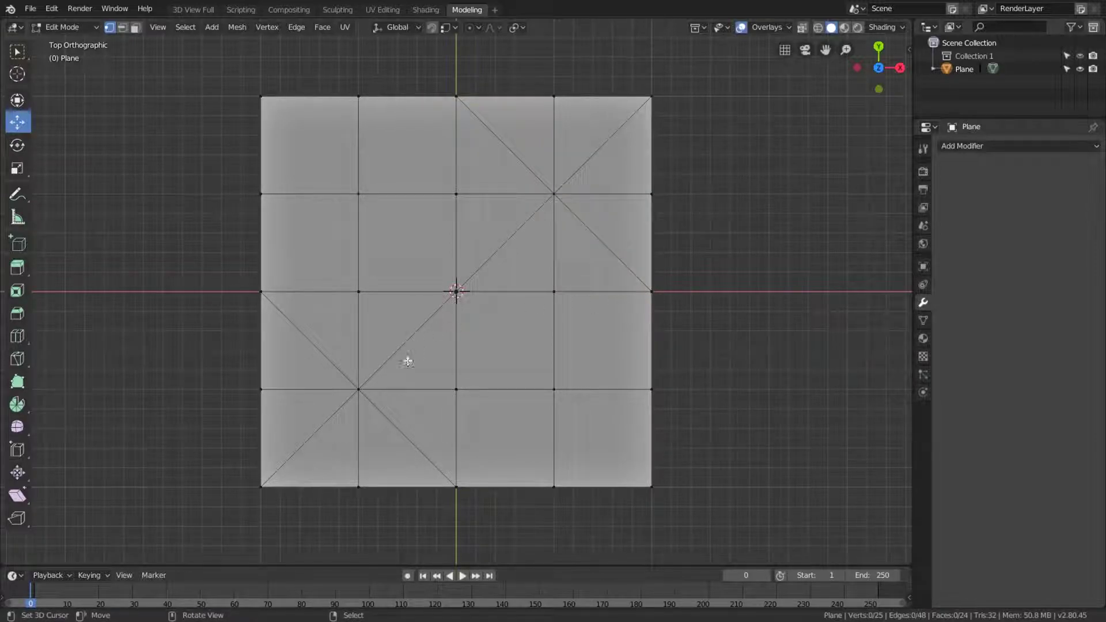
shift+click(554, 194)
key(ctrl+shift+b)
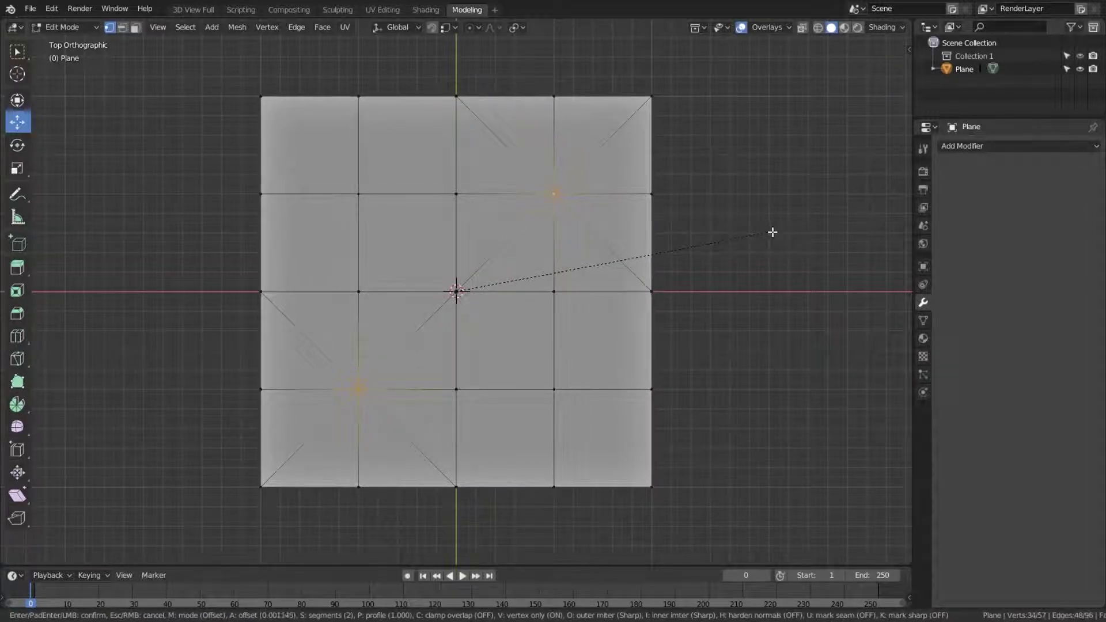
scroll(805, 237, down, 1)
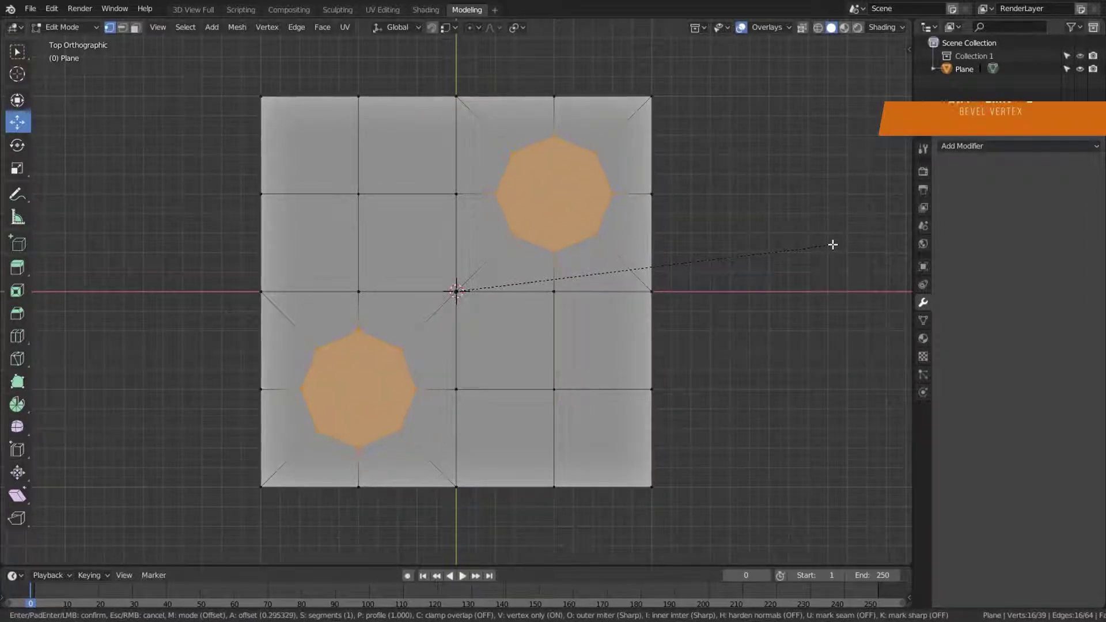
click(832, 245)
key(3)
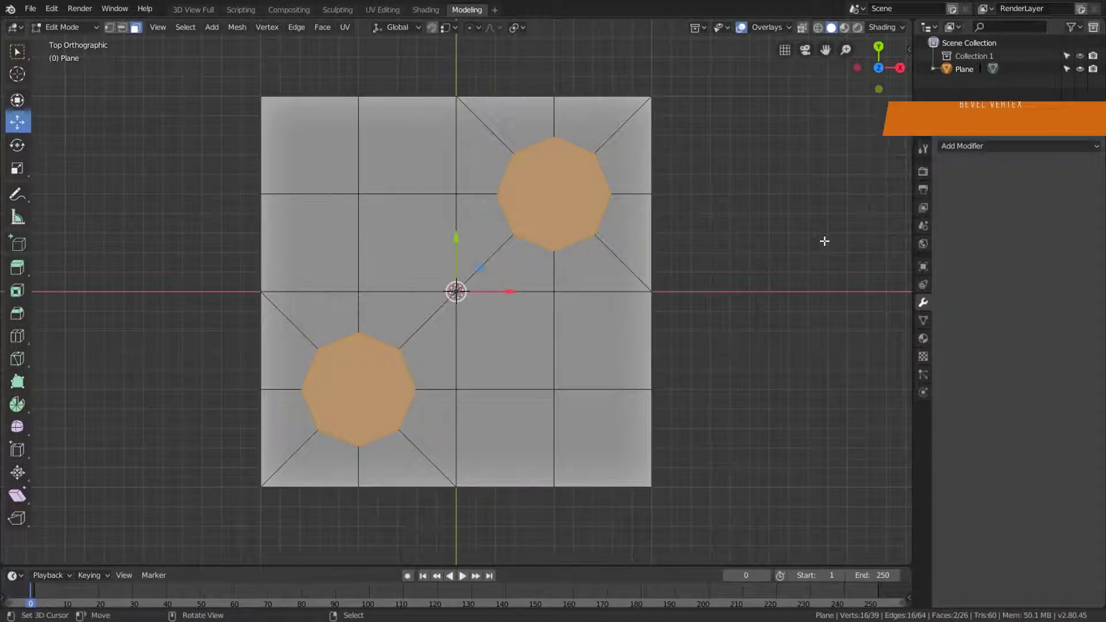
key(x)
click(824, 240)
Add an Array modifier with Count 5 and Merge enabled.
key(a)
key(alt+a)
click(949, 146)
click(828, 175)
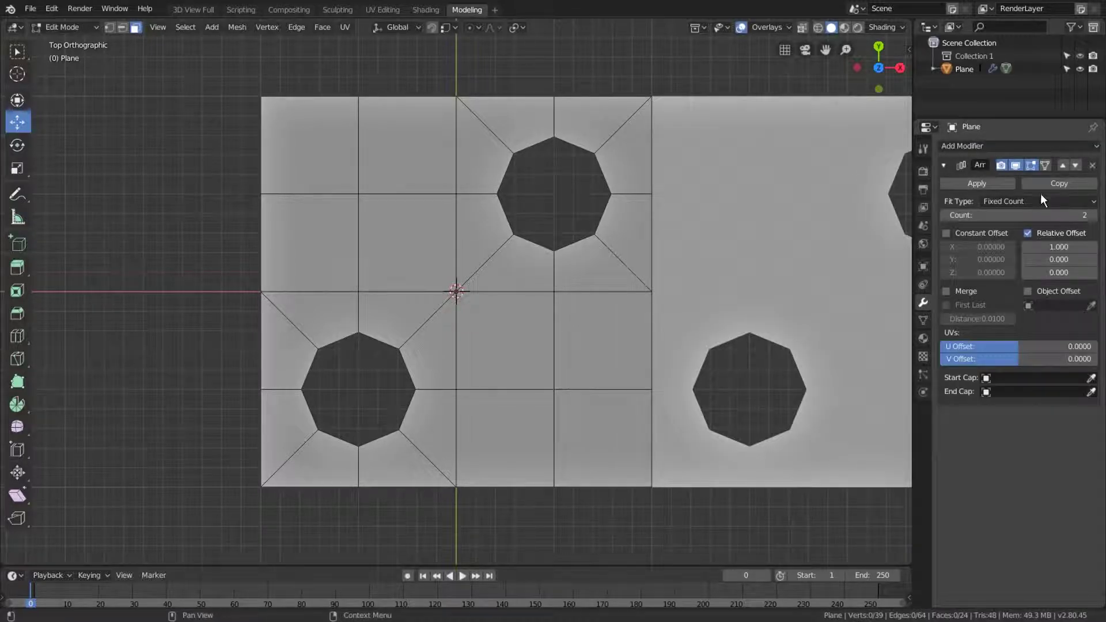
click(1094, 215)
click(945, 305)
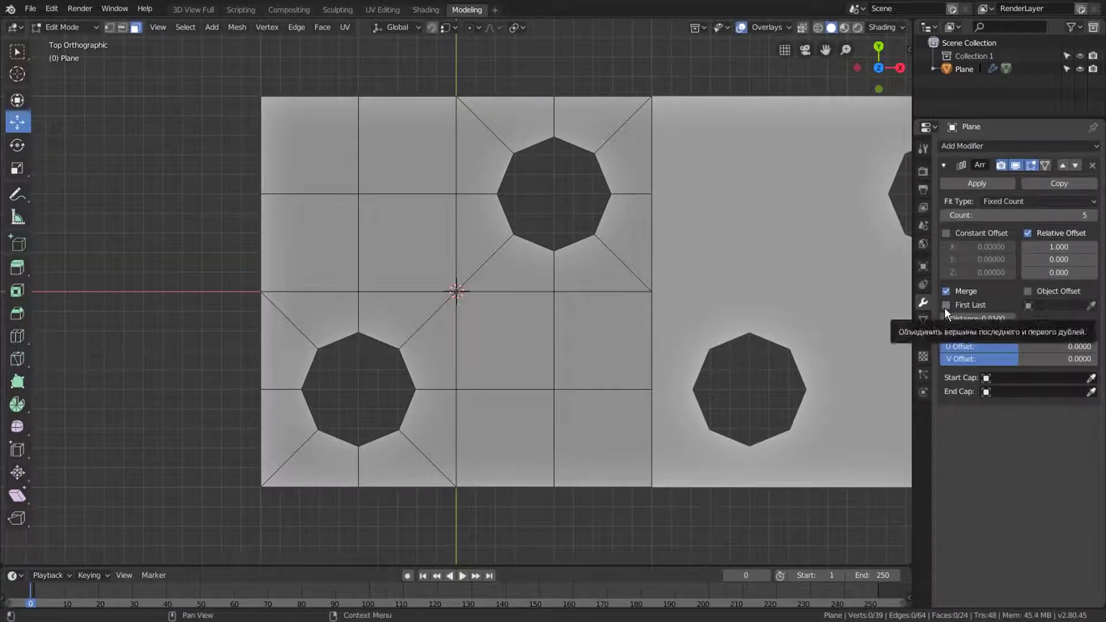
Duplicate the array with relative offset Y 1 and Count 3.
click(1058, 183)
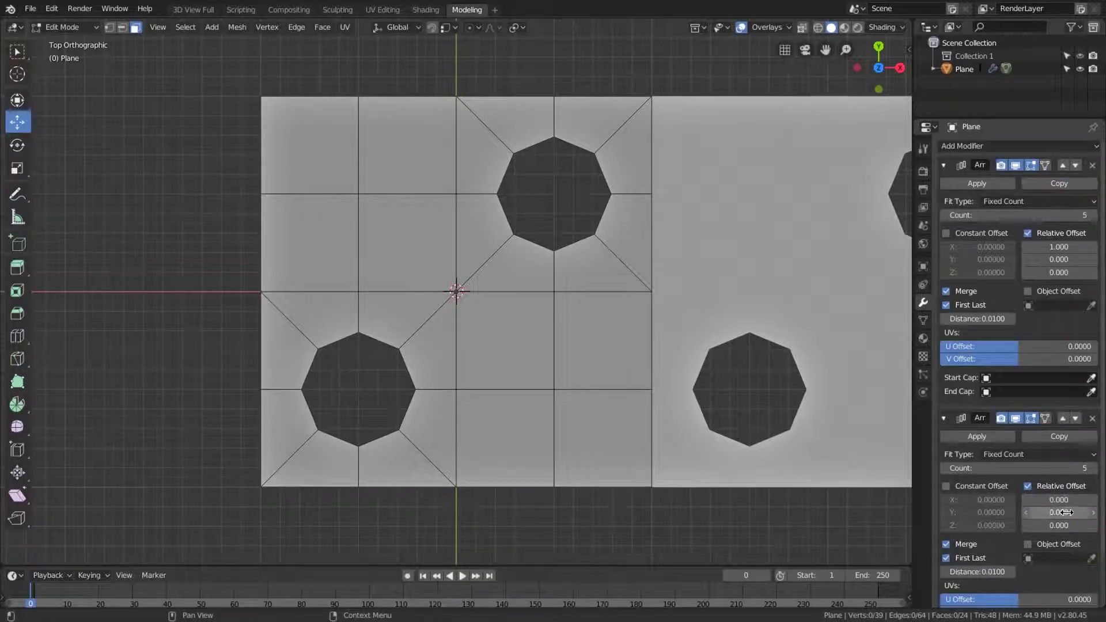
text(1)
key(Return)
click(945, 468)
click(946, 468)
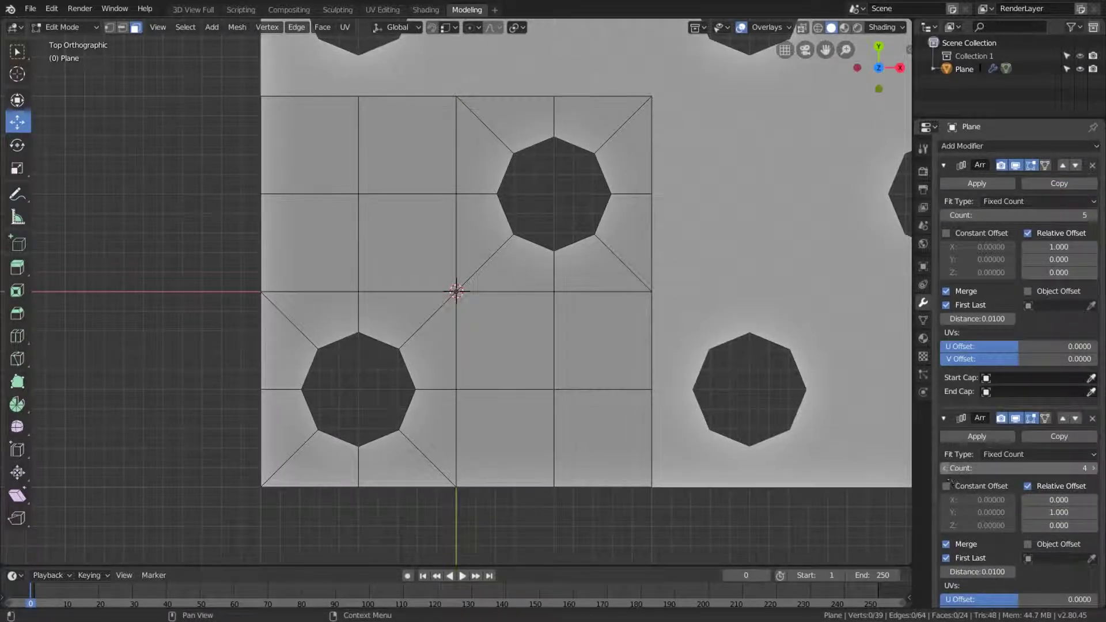
scroll(724, 402, down, 3)
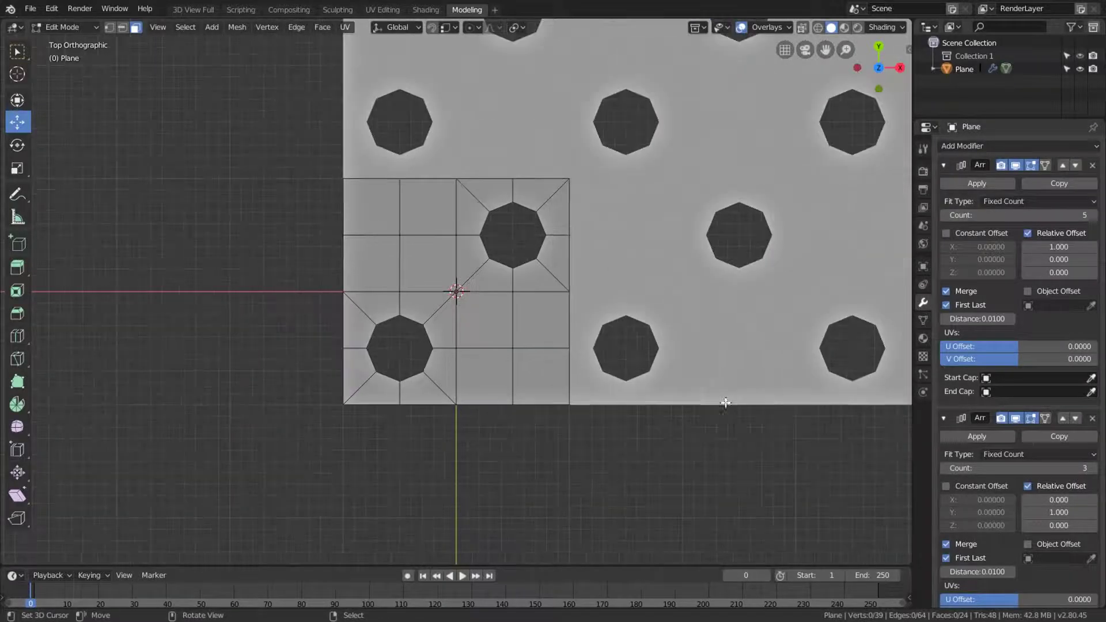
Add a Bezier circle in object mode.
key(Tab)
key(shift+a)
click(698, 361)
Rotate the Bezier circle 90° on X to stand it upright.
mouse_move(698, 361)
middle_down()
mouse_move(597, 378)
mouse_move(687, 323)
middle_up()
text(rx90)
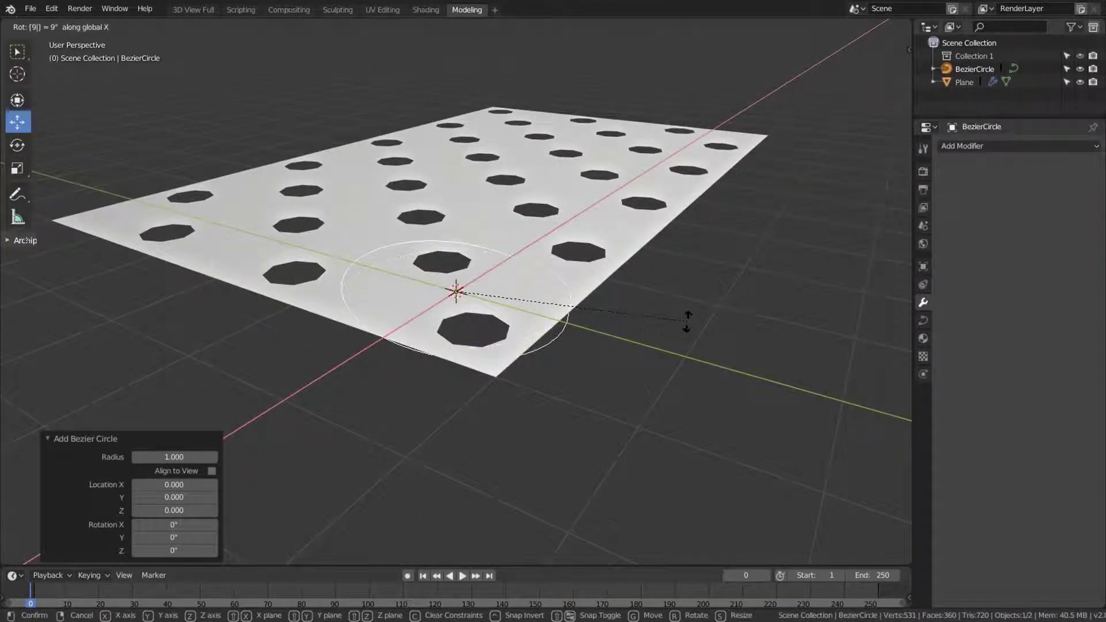
key(Return)
Add a Curve modifier to the plate targeting BezierCircle.
click(666, 212)
ctrl+click(943, 168)
click(954, 148)
click(930, 203)
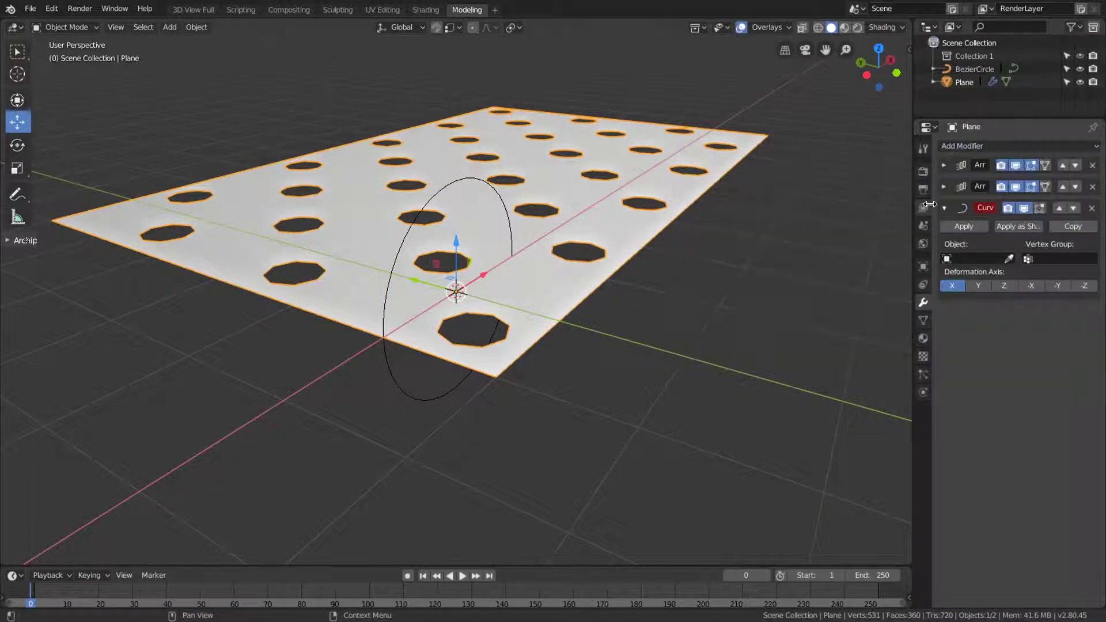
click(965, 257)
click(966, 278)
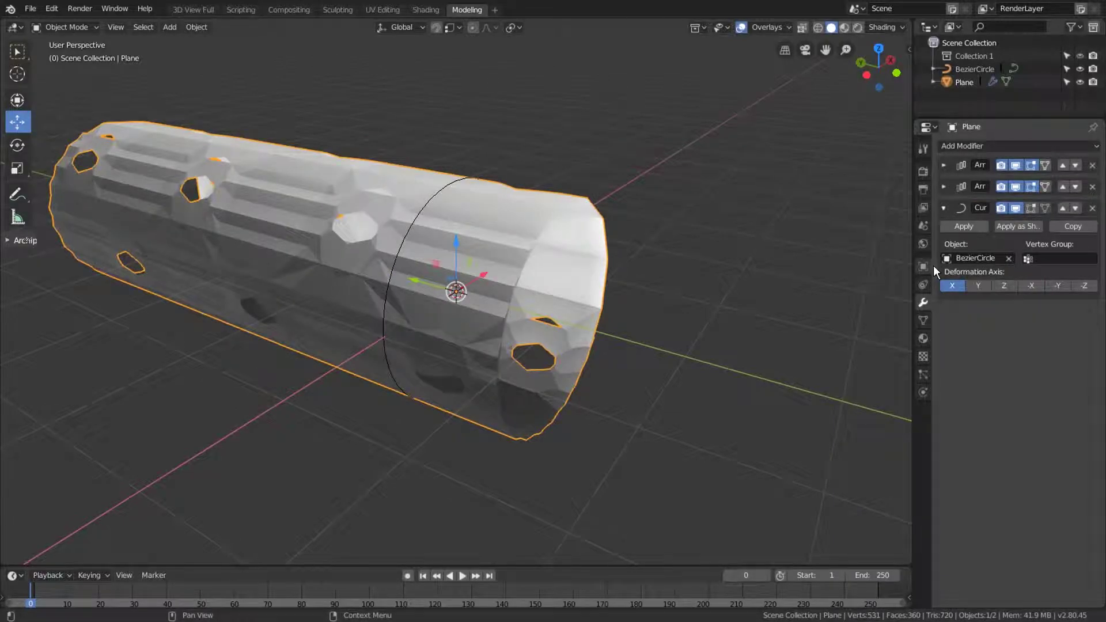
Scale up the Bezier circle in wireframe view to widen the tube.
click(427, 200)
mouse_move(640, 351)
middle_down()
mouse_move(593, 341)
mouse_move(585, 320)
middle_up()
key(shift+z)
key(shift+z)
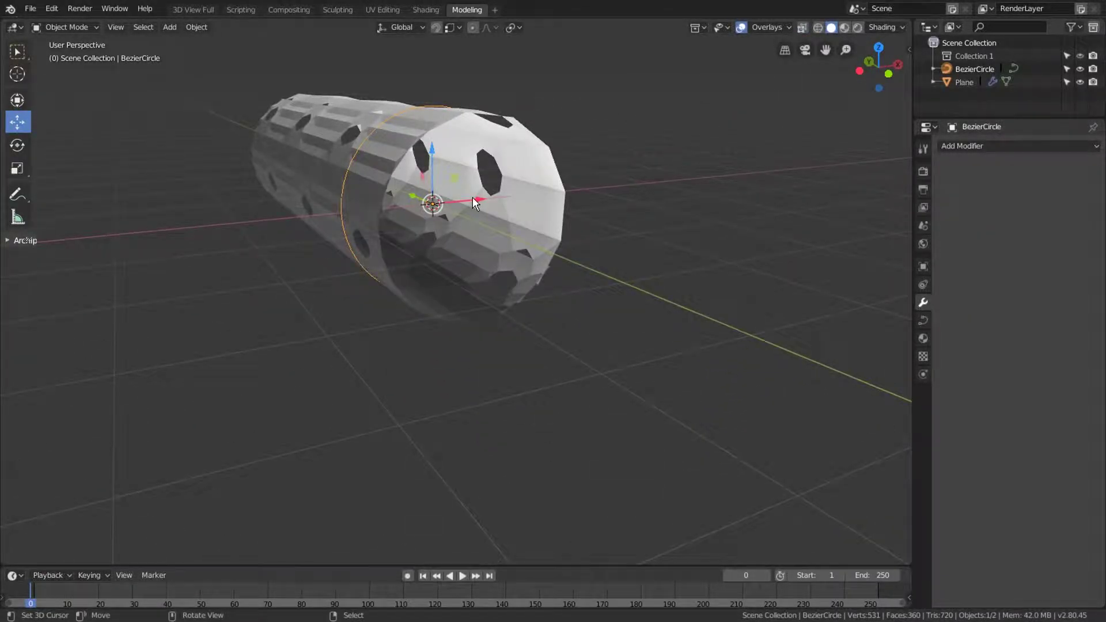
key(shift+z)
key(s)
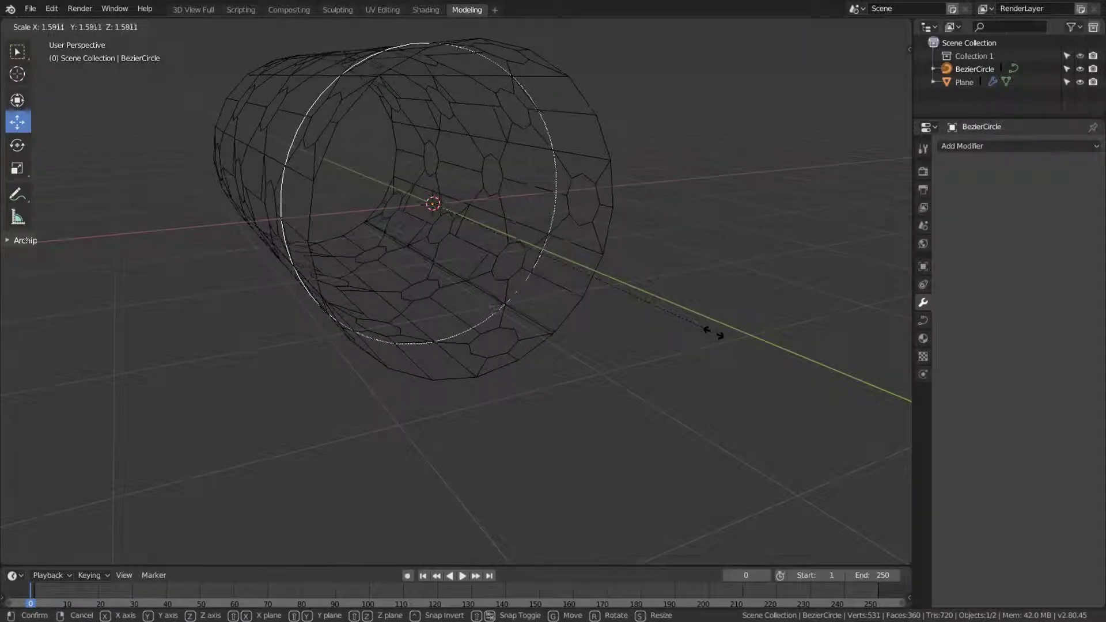
click(713, 332)
Fine-tune the circle's size while panning and orbiting around the tube.
scroll(710, 334, up, 5)
mouse_move(215, 205)
shift+middle_down()
mouse_move(560, 354)
mouse_move(615, 345)
mouse_move(543, 309)
shift+middle_up()
key(s)
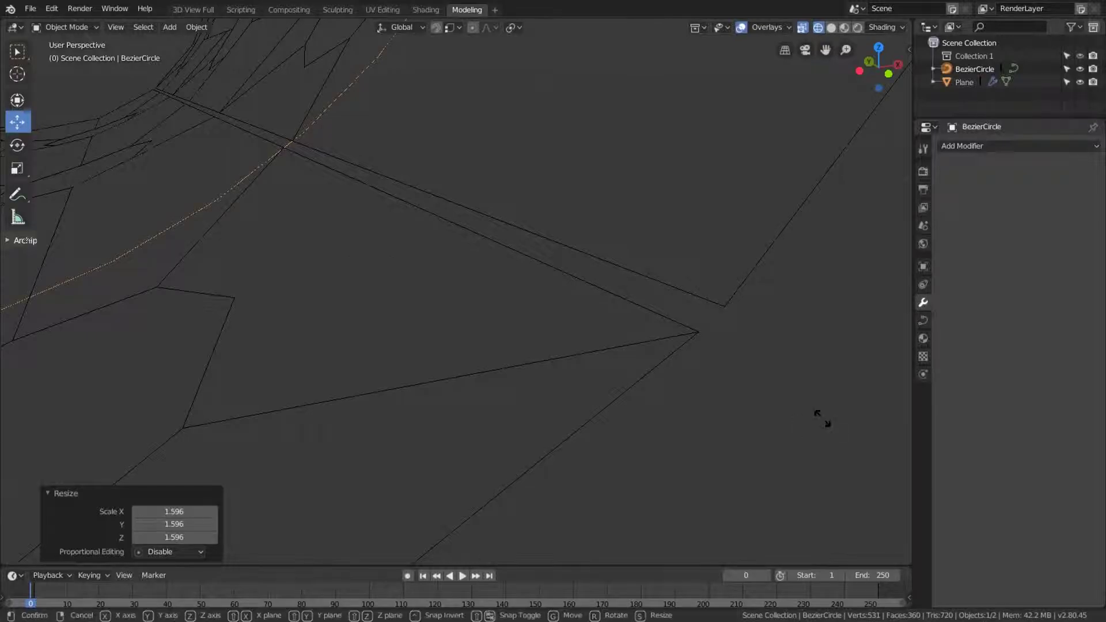
click(730, 340)
mouse_move(731, 340)
middle_down()
mouse_move(808, 444)
mouse_move(540, 315)
mouse_move(527, 202)
mouse_move(588, 358)
middle_up()
key(s)
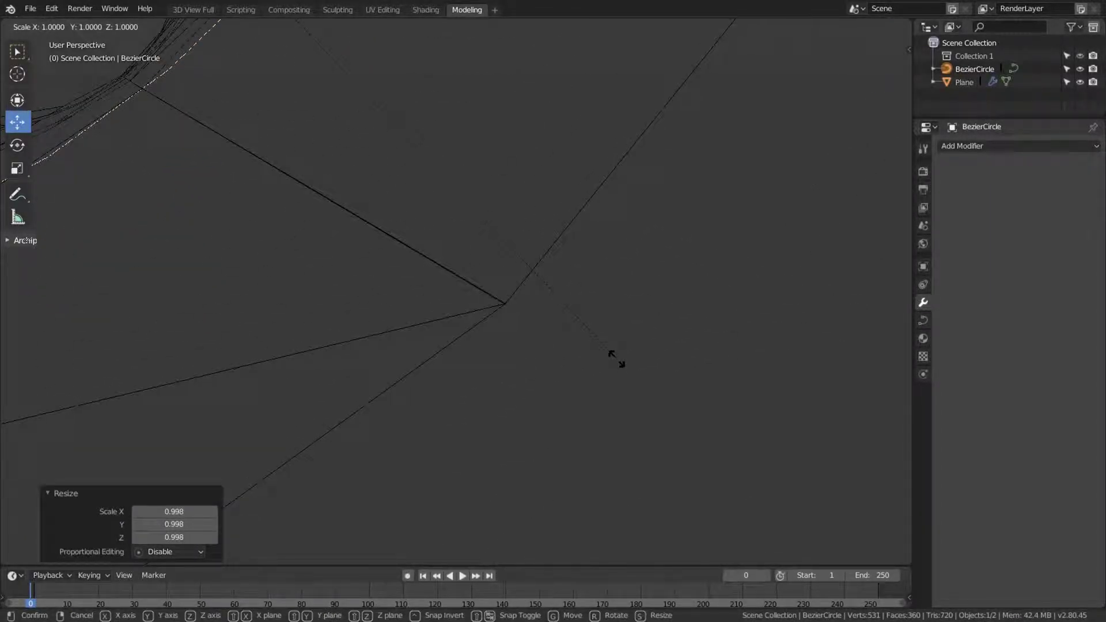
click(616, 360)
Return to solid shading and select the tube for conversion to a mesh.
scroll(617, 361, down, 1)
scroll(589, 355, down, 4)
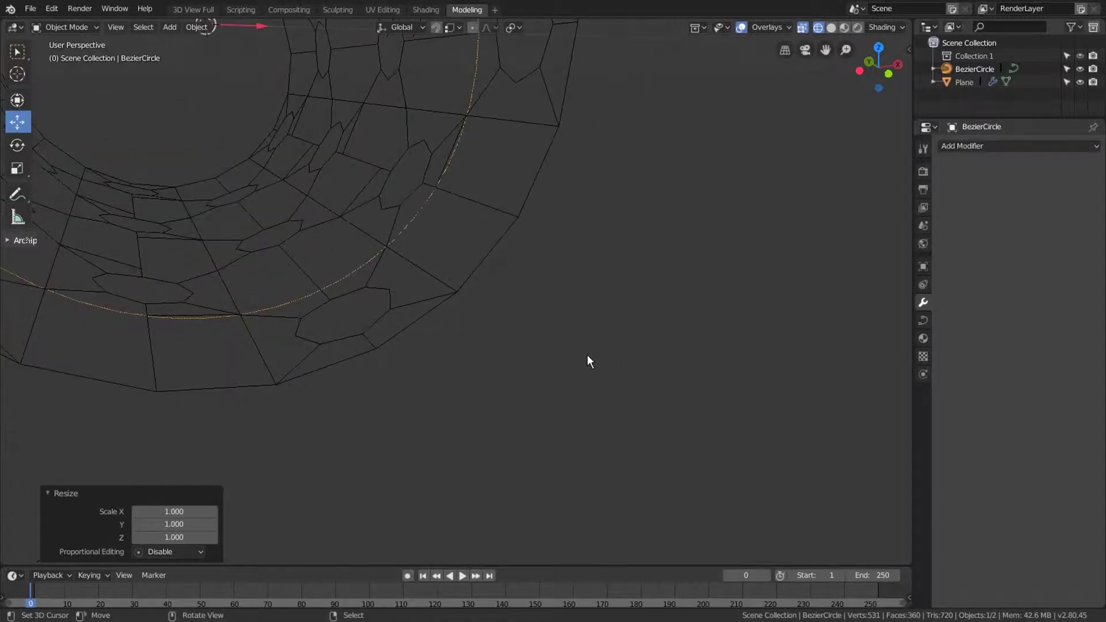
scroll(518, 337, down, 3)
key(shift+z)
key(Tab)
key(Tab)
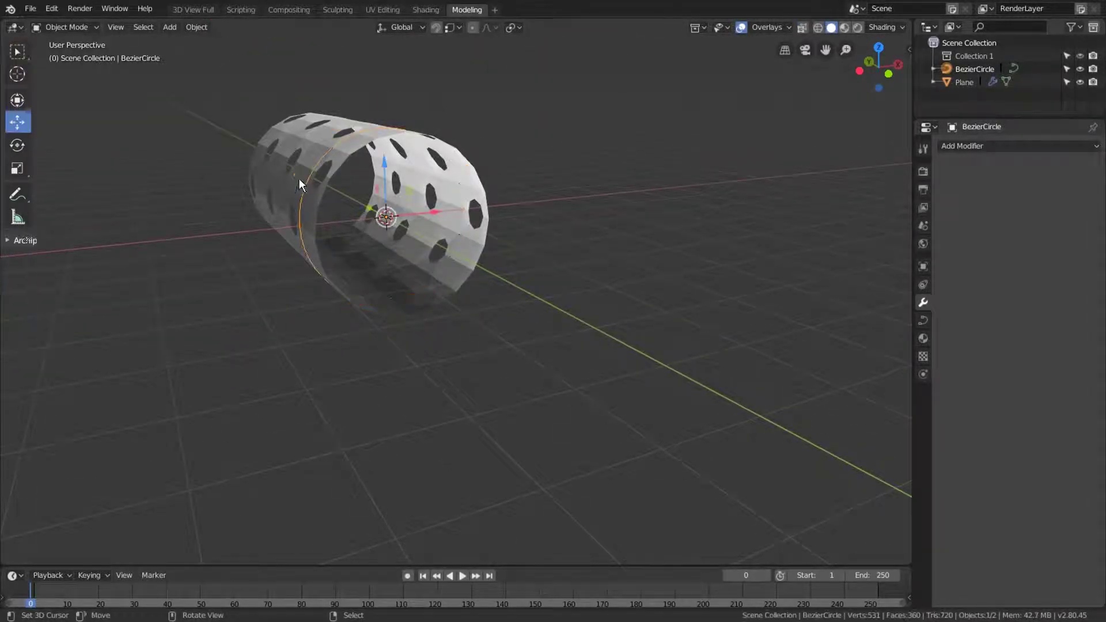
click(336, 240)
middle_drag(336, 239, 556, 281)
key(alt+c)
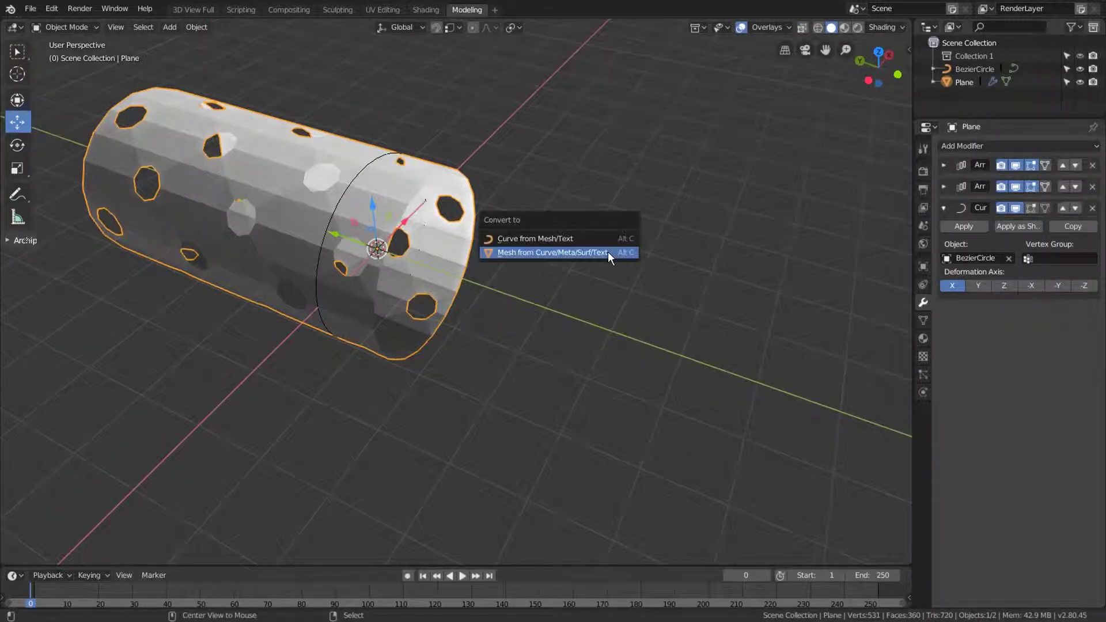
Convert the tube to a mesh and delete the Bezier circle.
click(608, 252)
click(361, 167)
key(x)
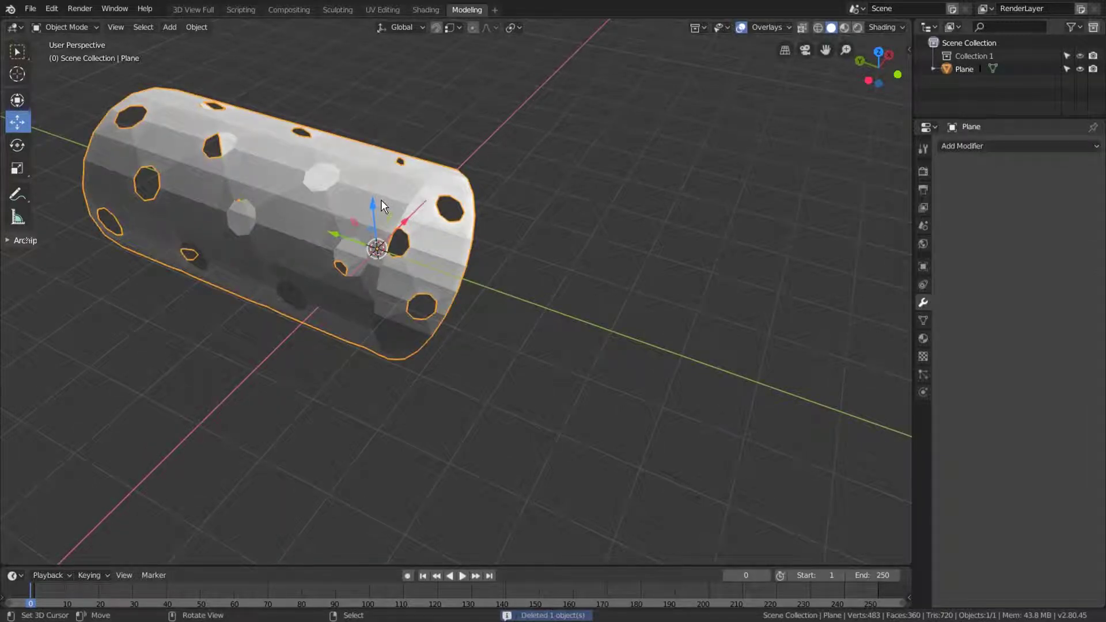
key(Tab)
Merge the duplicate vertices along the tube's seam.
key(a)
right_click(561, 229)
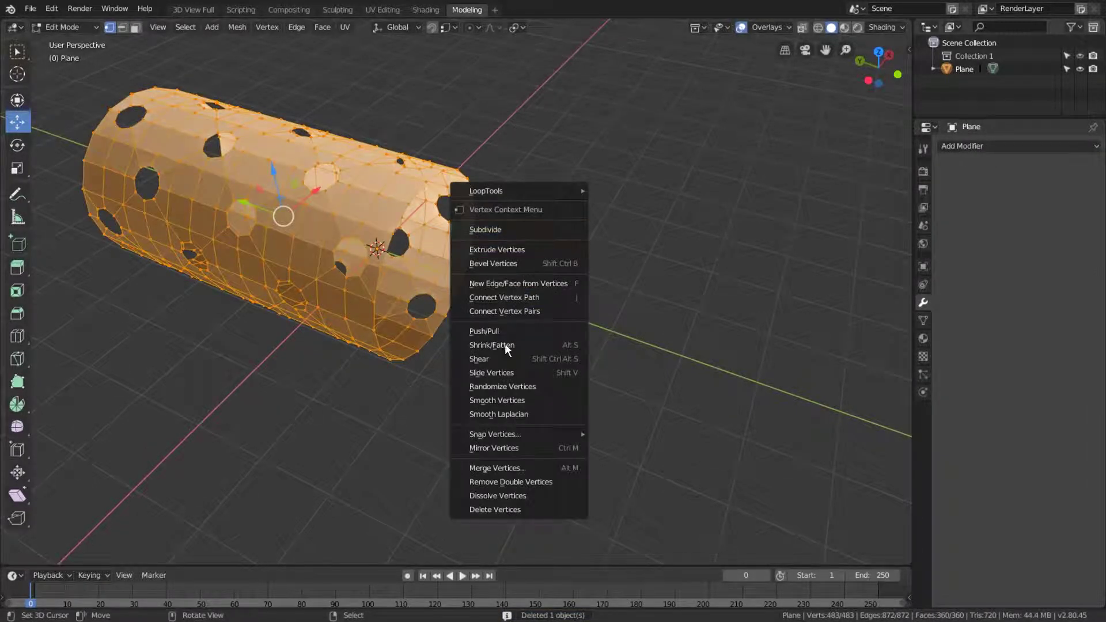
click(528, 478)
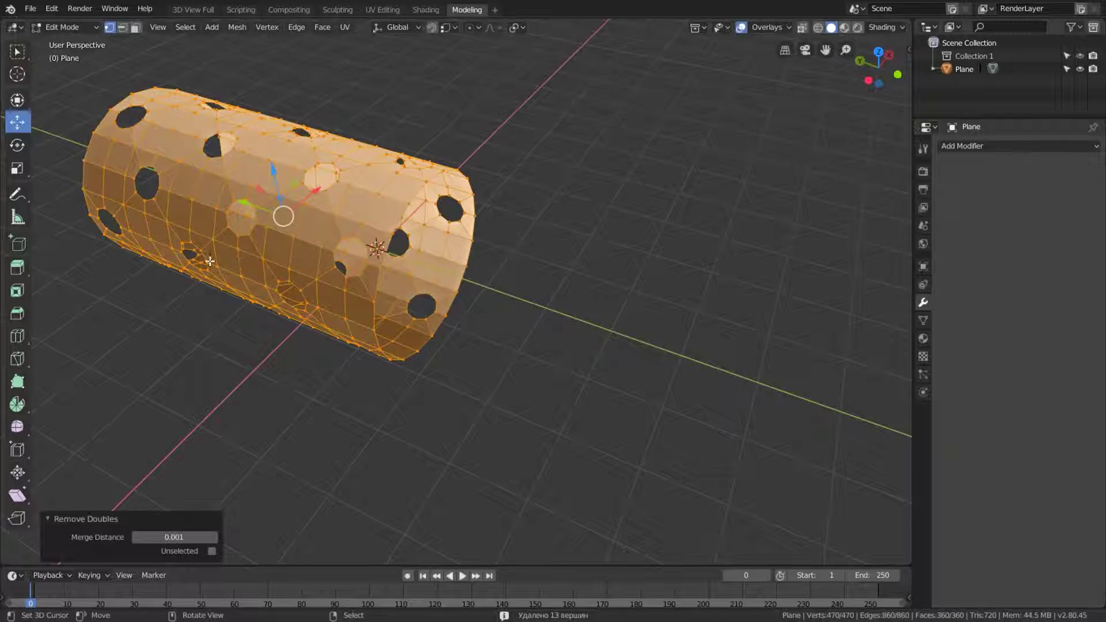
Extrude the tube wall along its normals to a 0.072 thickness.
middle_drag(210, 261, 763, 309)
key(3)
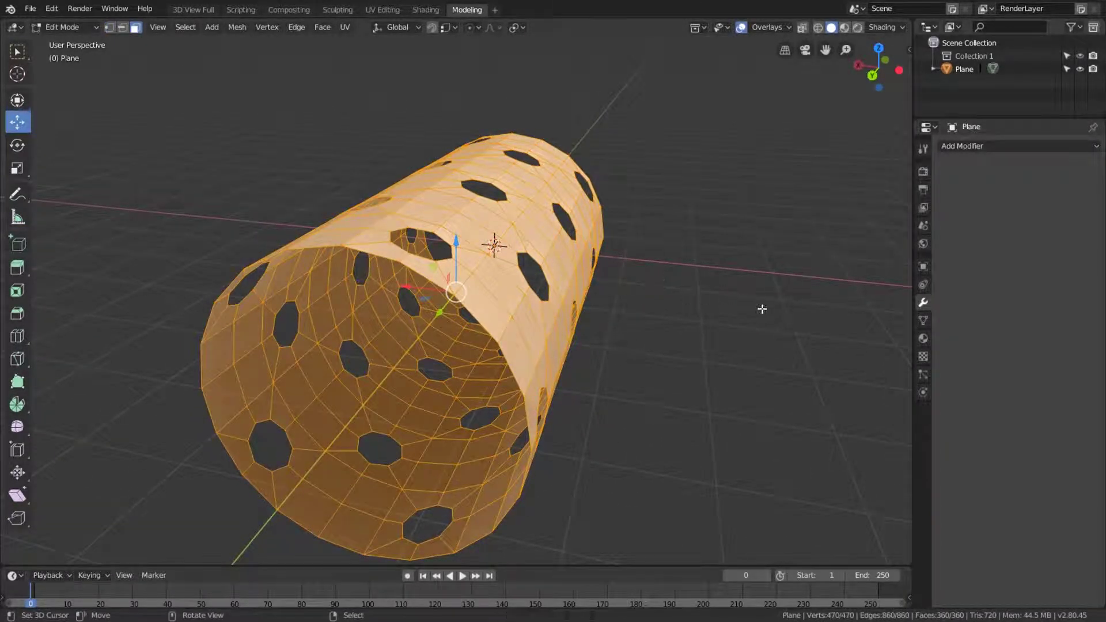
key(alt+e)
click(759, 307)
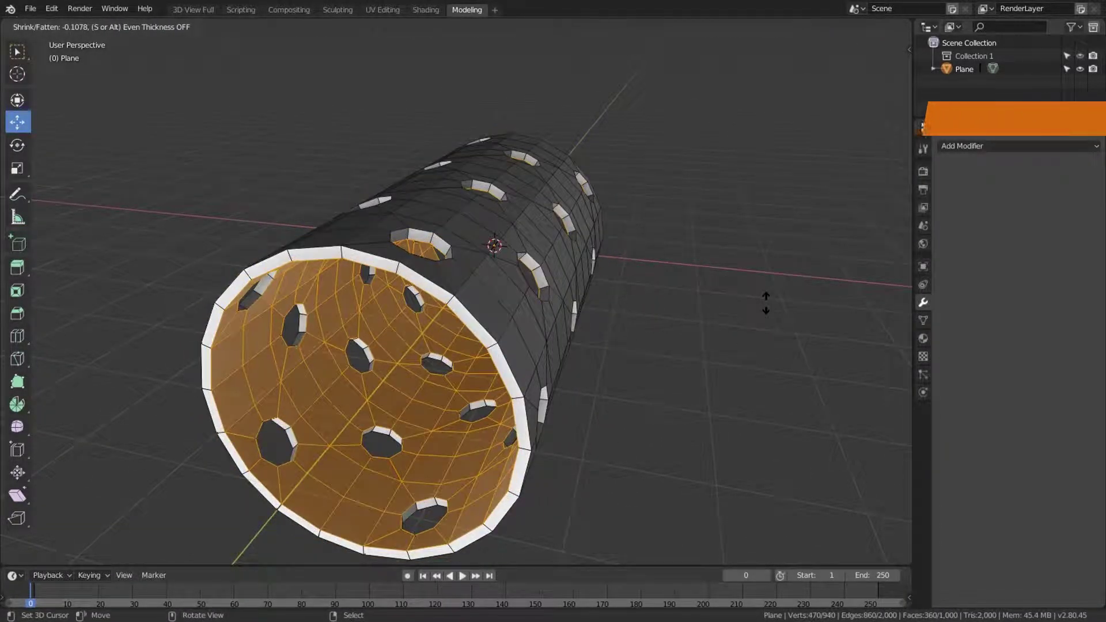
click(766, 317)
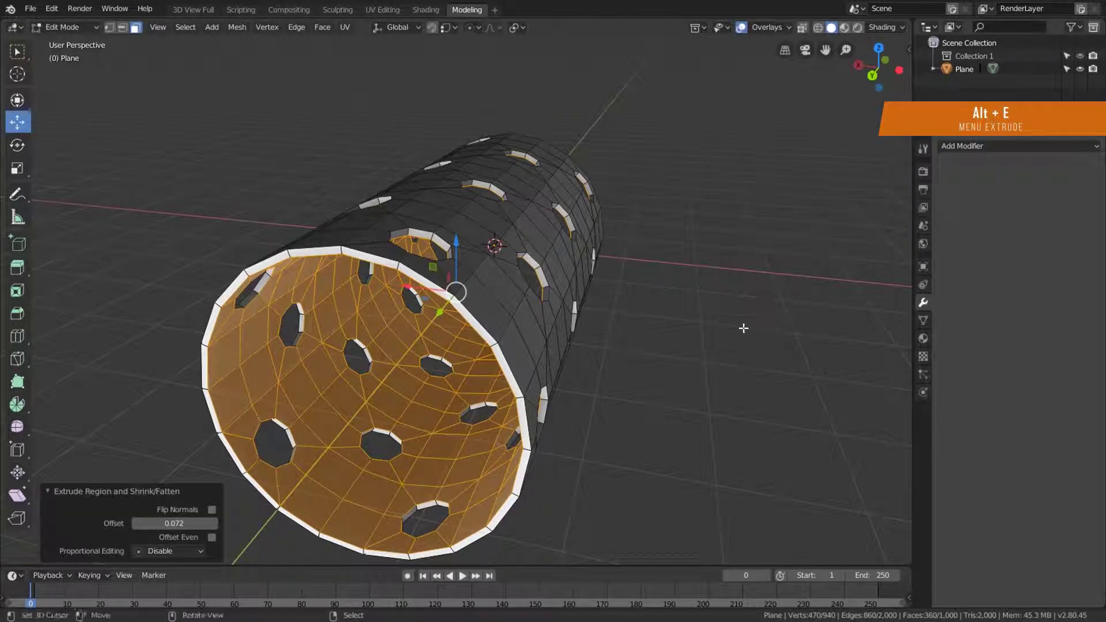
Recalculate normals outside, then select both edge loops around one hole.
key(a)
key(shift+n)
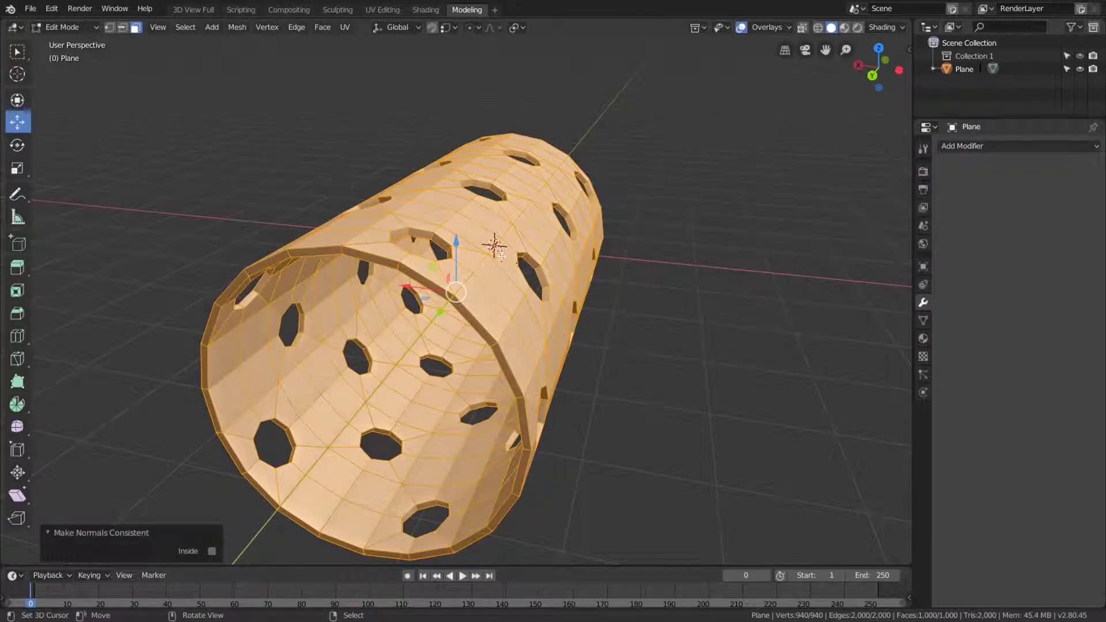
key(2)
alt+click(432, 234)
scroll(501, 444, up, 3)
scroll(501, 444, up, 3)
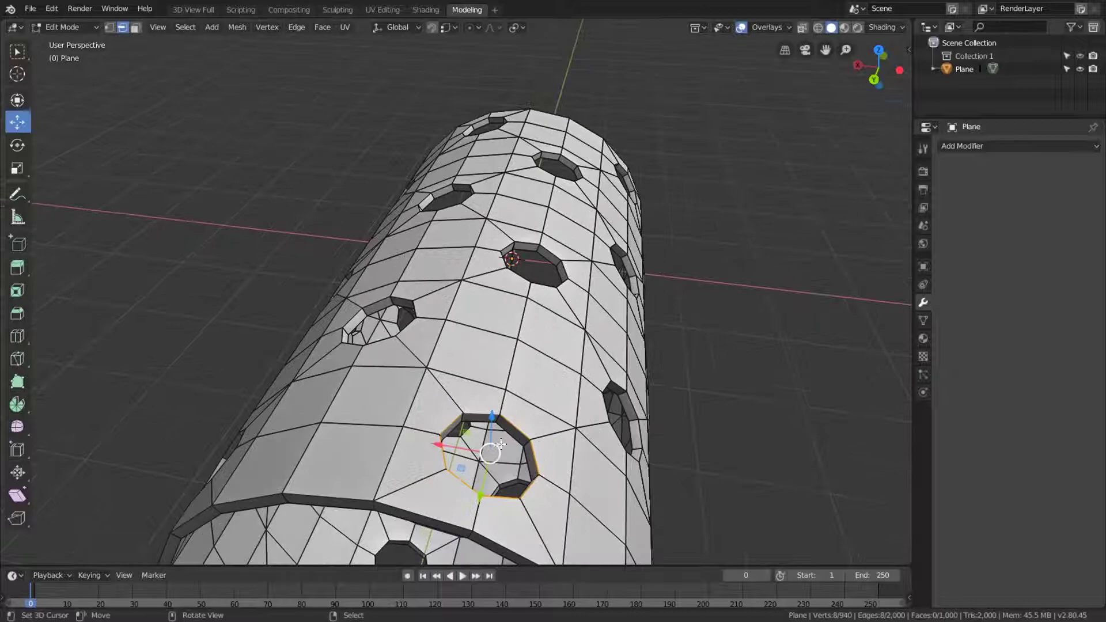
alt+shift+click(473, 422)
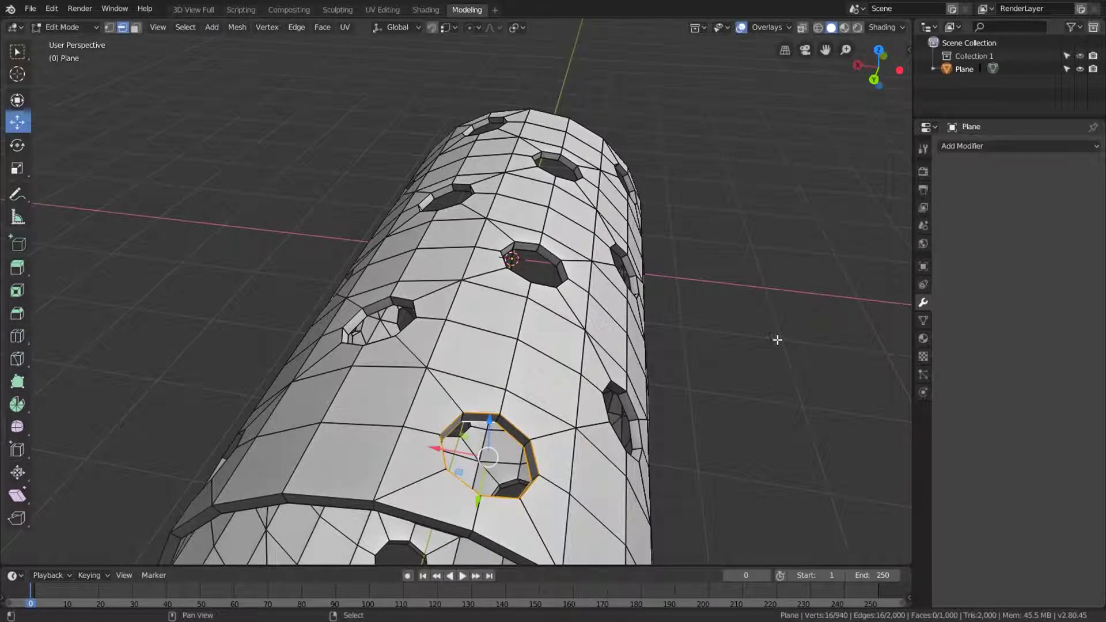
Select similar edges by Length, then by Face Angles from a hole loop.
key(shift+g)
click(784, 318)
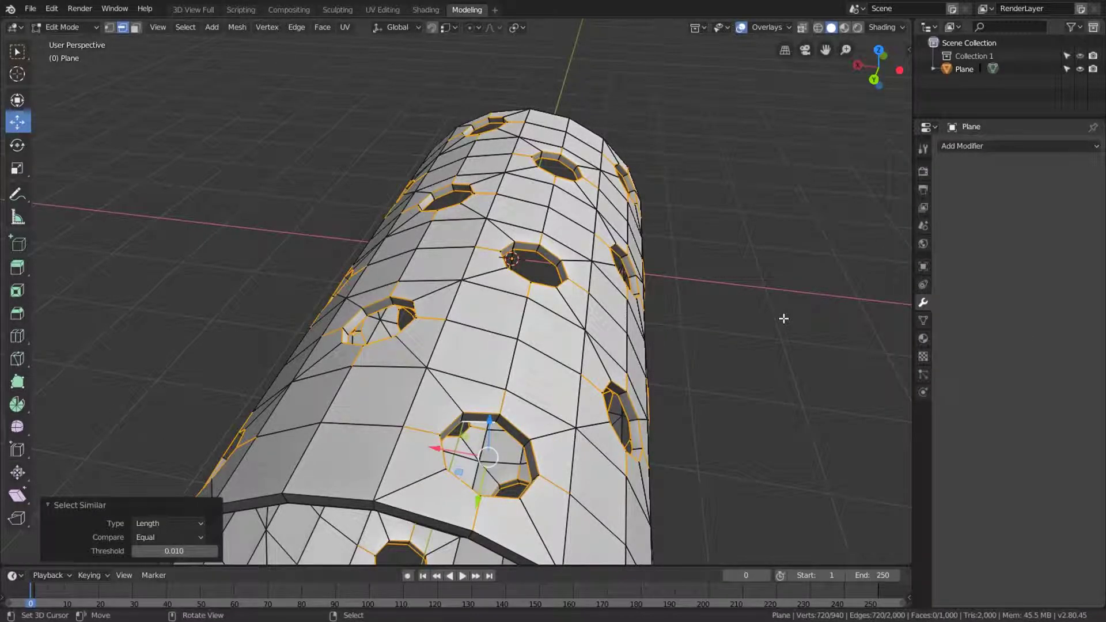
middle_drag(727, 357, 696, 347)
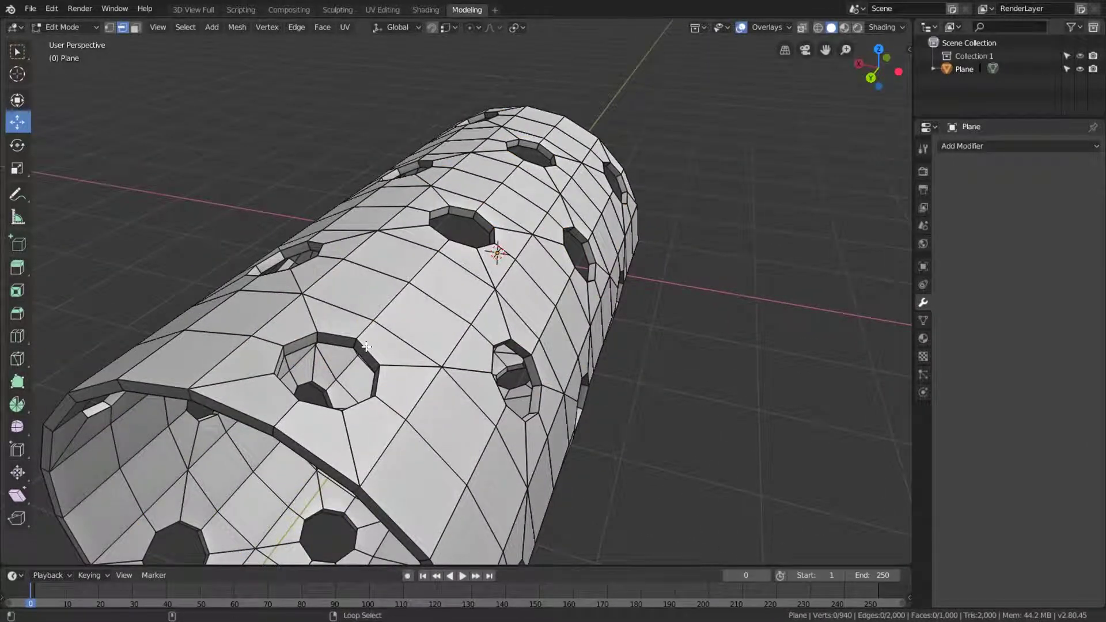
alt+click(367, 346)
key(shift+g)
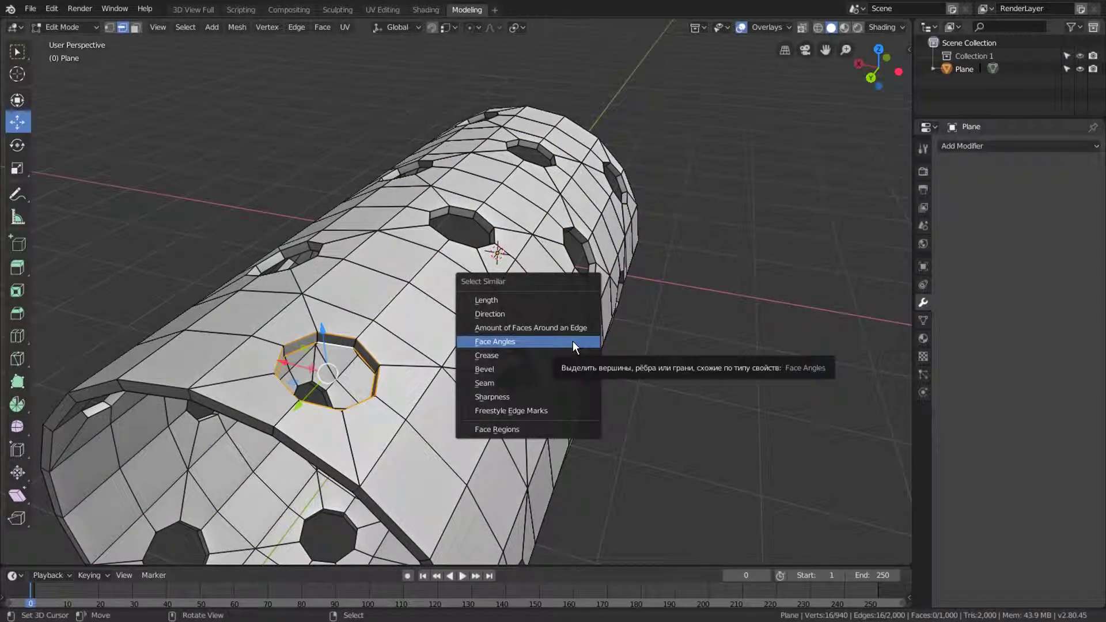
click(572, 341)
mouse_move(572, 340)
middle_down()
mouse_move(422, 376)
mouse_move(452, 217)
middle_up()
alt+shift+click(453, 217)
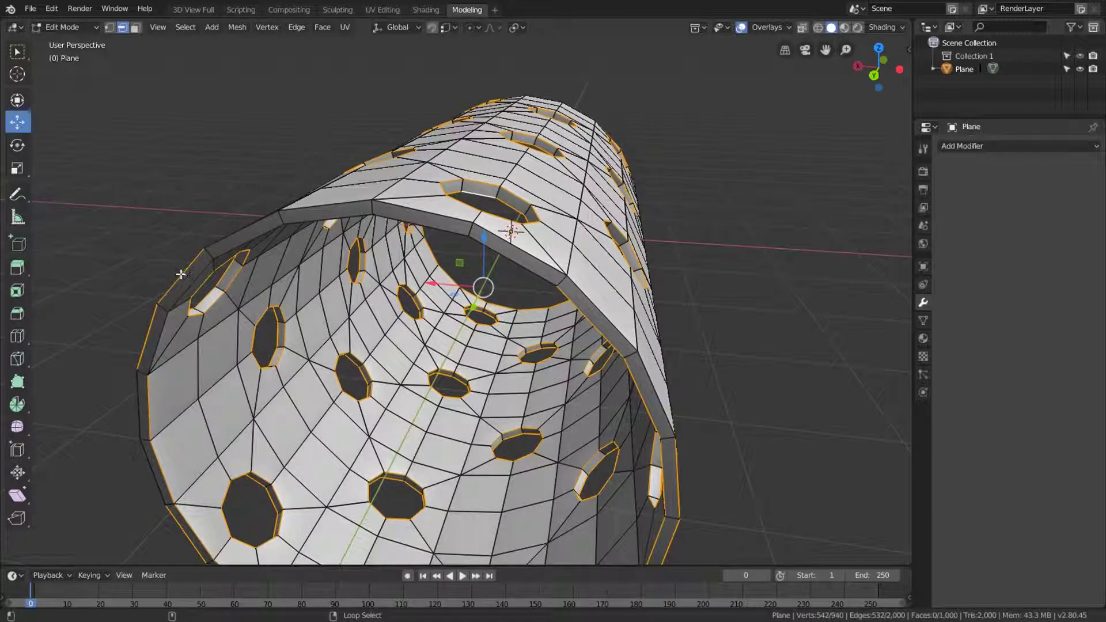
Deselect the stray end-rim loop and orbit to check every hole is selected.
alt+shift+click(180, 510)
shift+middle_drag(178, 524, 295, 391)
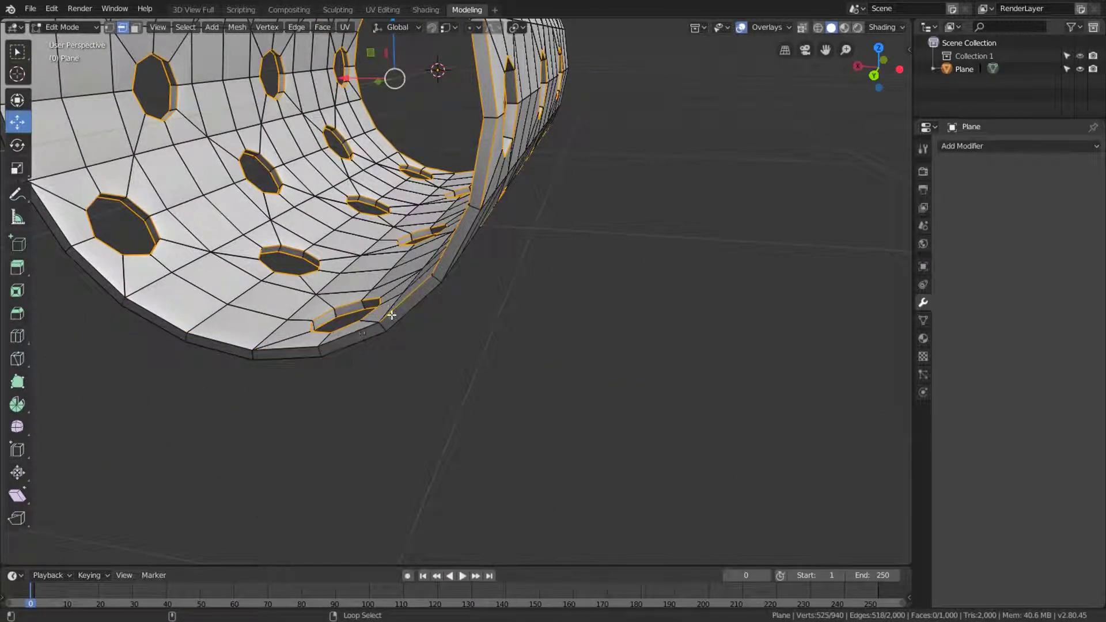
shift+middle_drag(482, 112, 504, 243)
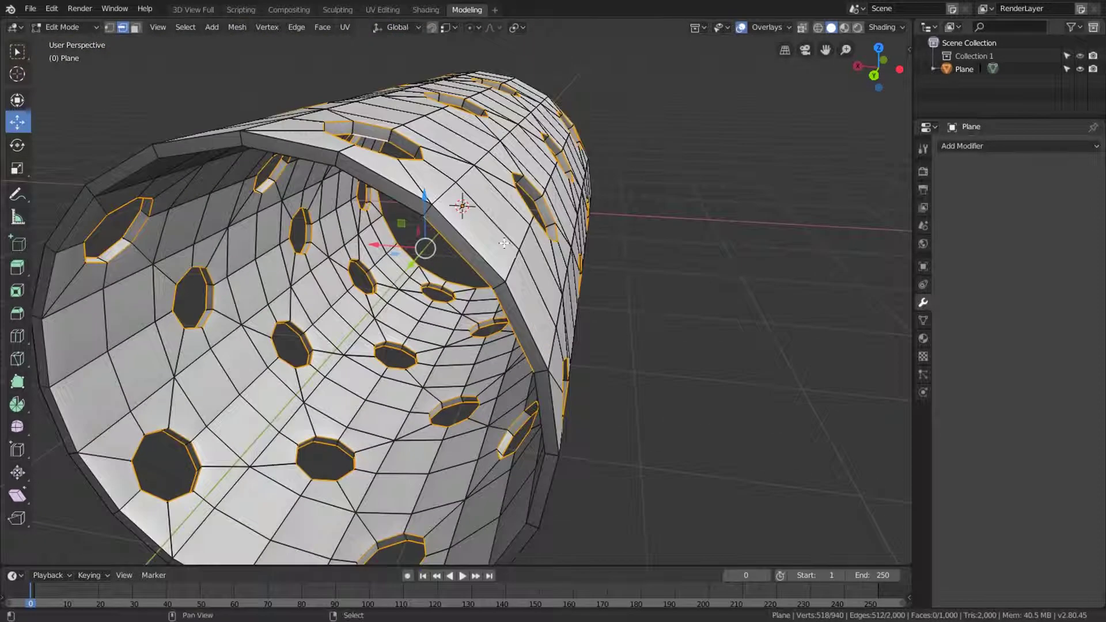
scroll(616, 287, down, 5)
middle_drag(616, 287, 452, 311)
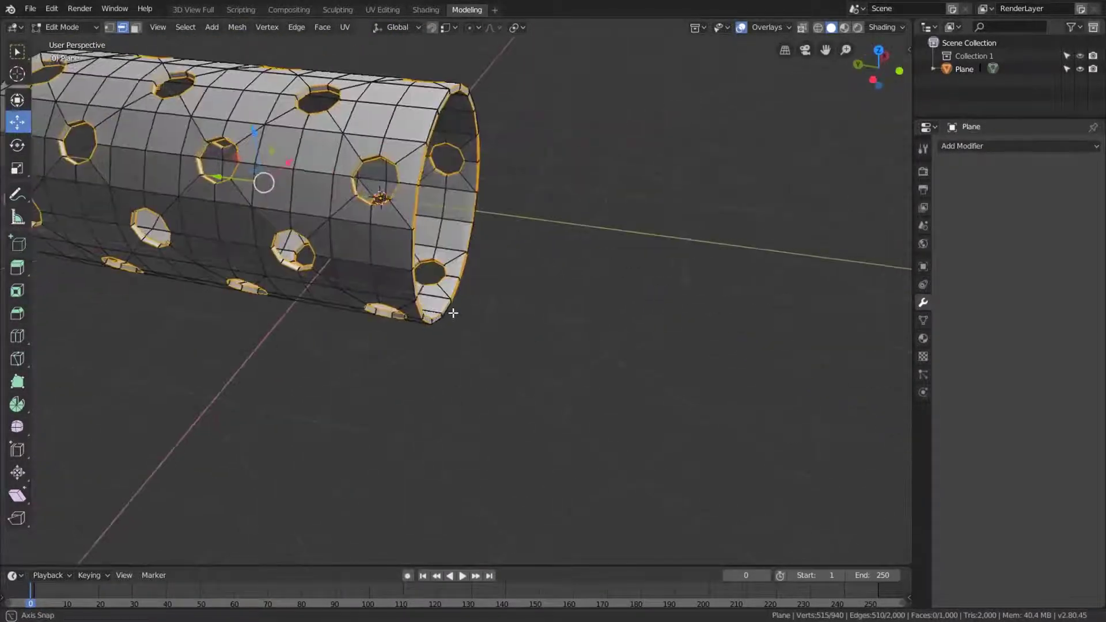
scroll(445, 207, up, 5)
scroll(444, 207, up, 2)
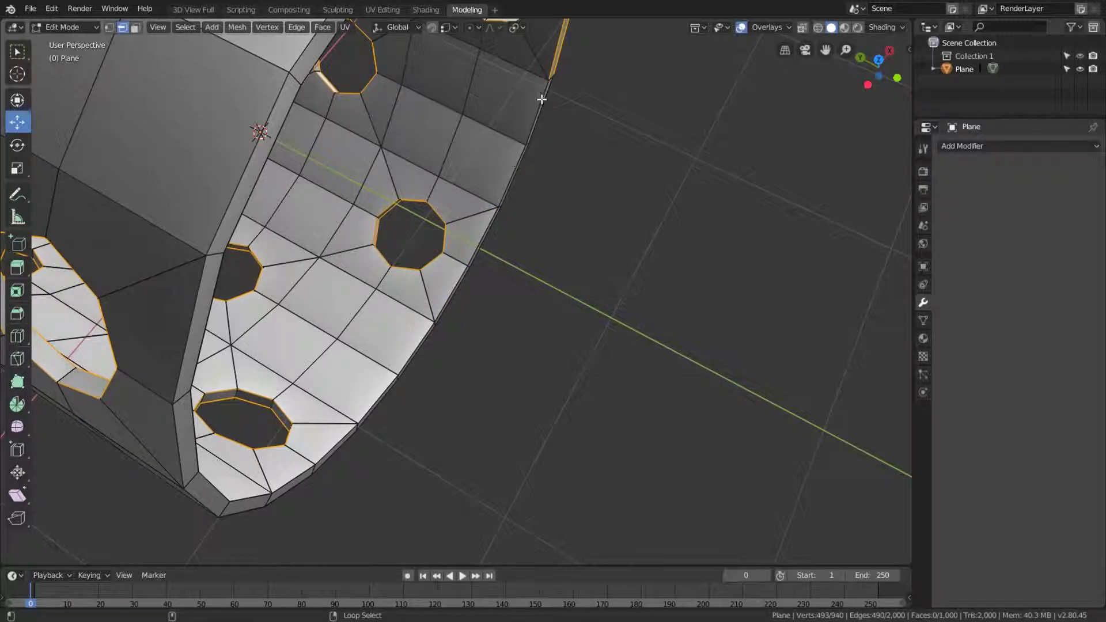
shift+middle_drag(542, 99, 408, 203)
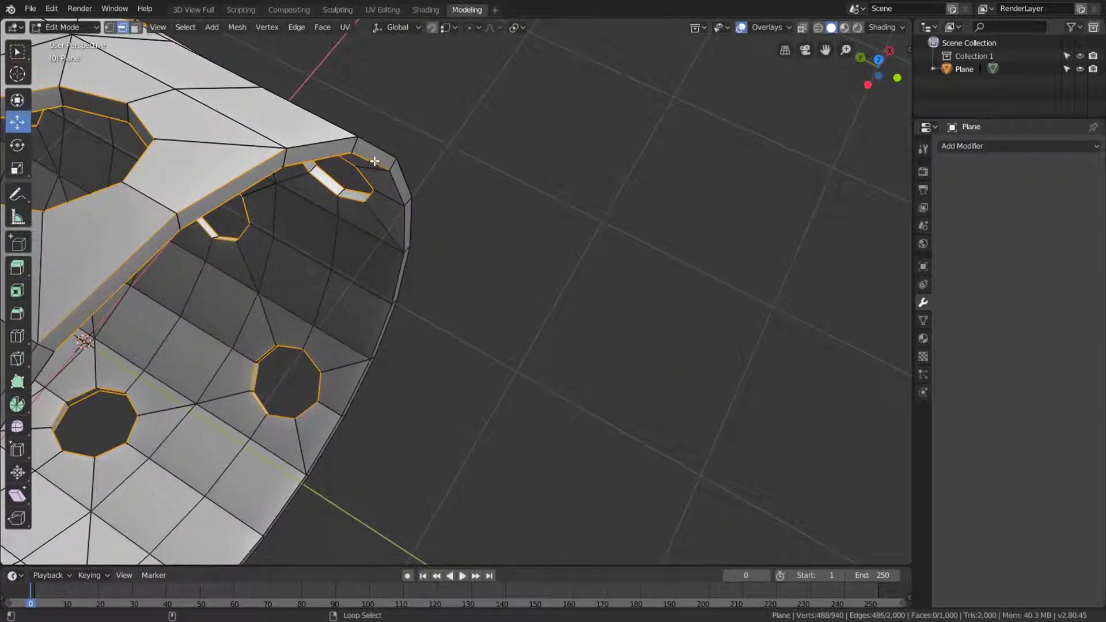
mouse_move(246, 187)
middle_down()
mouse_move(178, 265)
mouse_move(188, 272)
mouse_move(156, 362)
middle_up()
scroll(222, 226, up, 2)
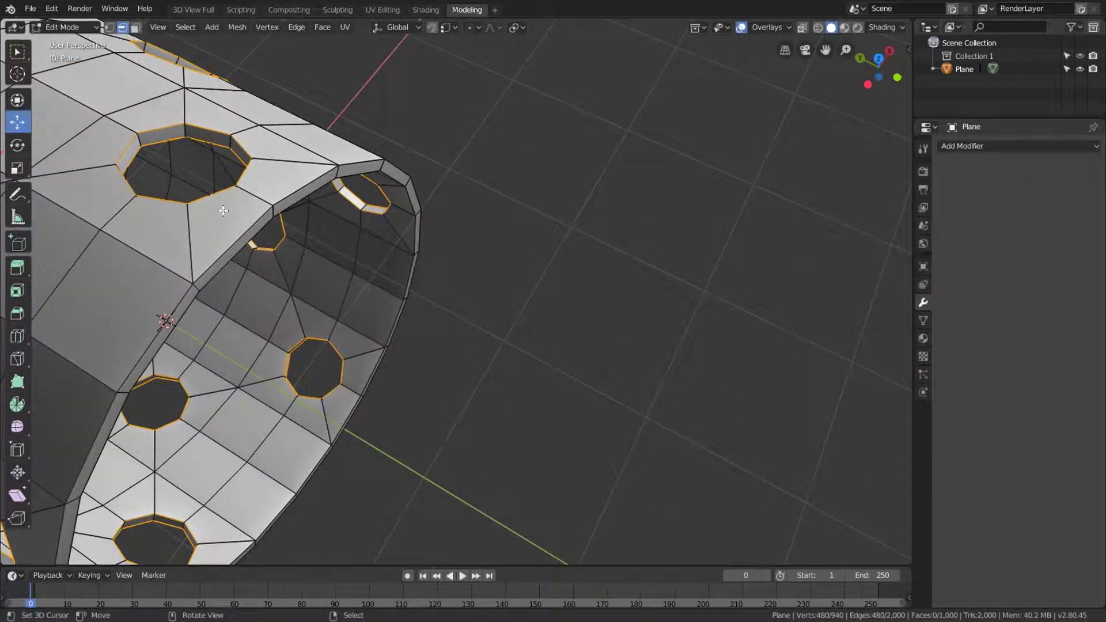
scroll(222, 226, up, 2)
scroll(321, 240, up, 3)
scroll(321, 240, up, 2)
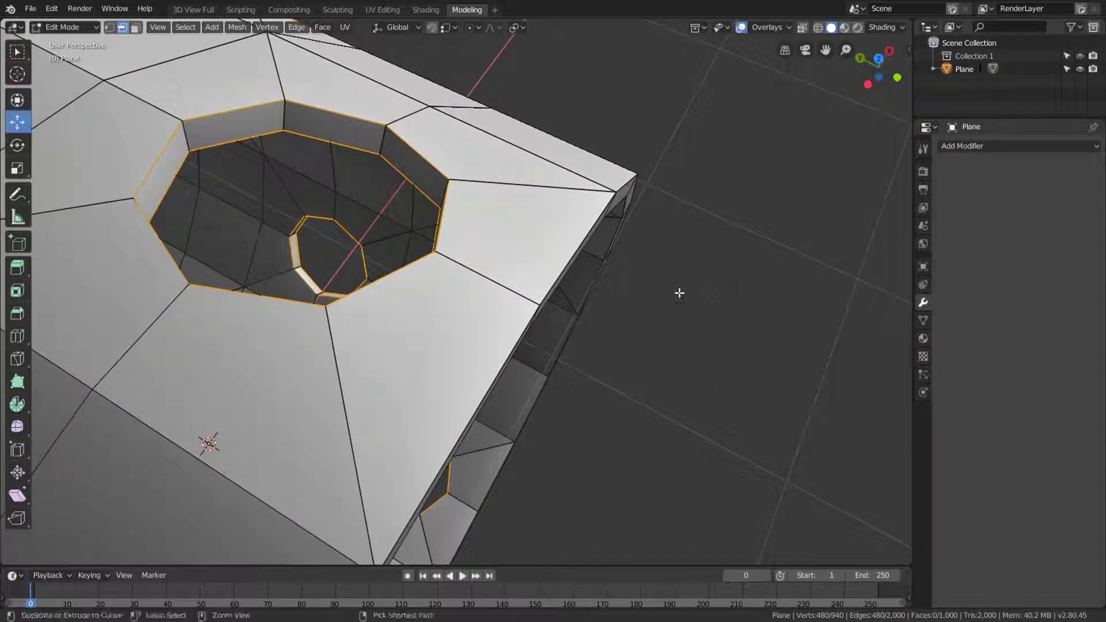
Bevel the hole edge loops by 0.019 with 2 segments.
key(ctrl+b)
click(721, 315)
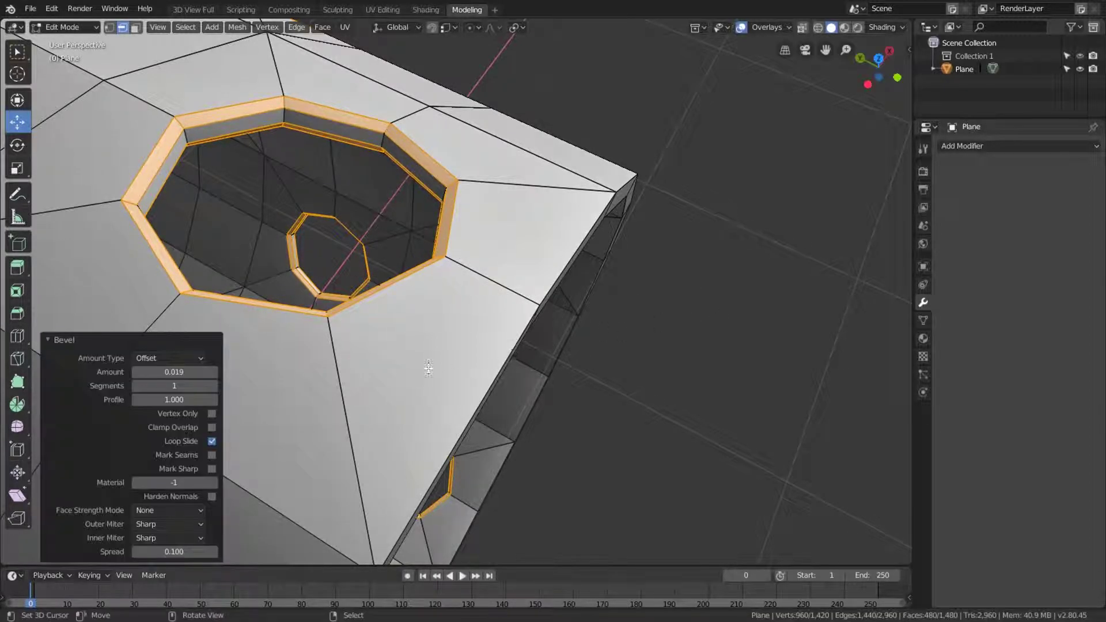
click(217, 387)
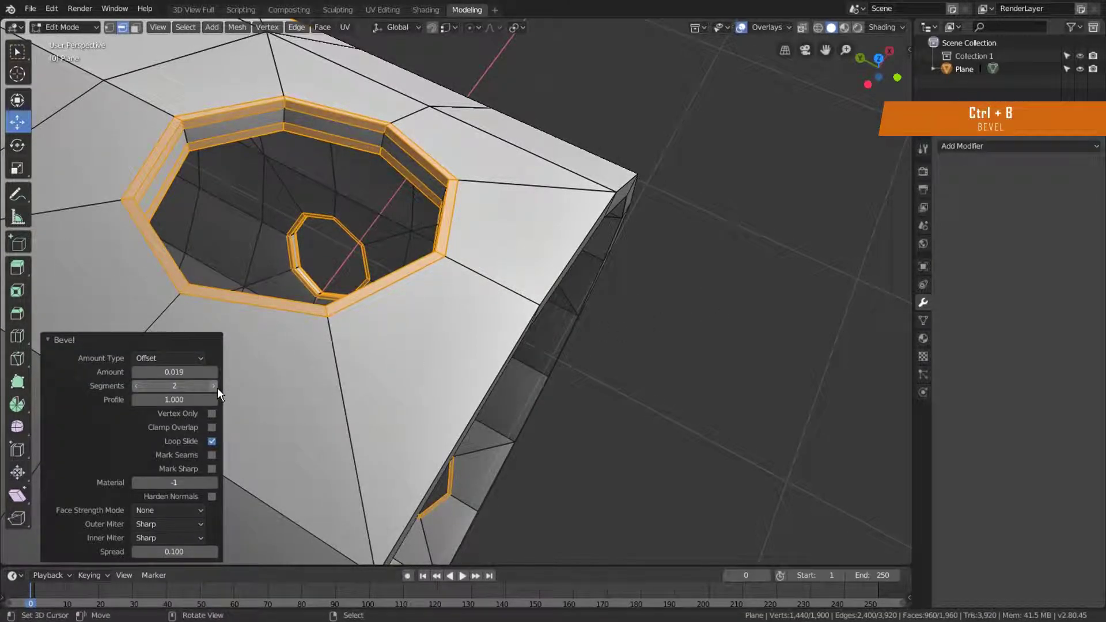
scroll(365, 343, down, 6)
mouse_move(357, 334)
middle_down()
mouse_move(365, 342)
mouse_move(403, 305)
middle_up()
Switch to face select mode and deselect everything.
key(3)
scroll(403, 306, up, 4)
key(alt+a)
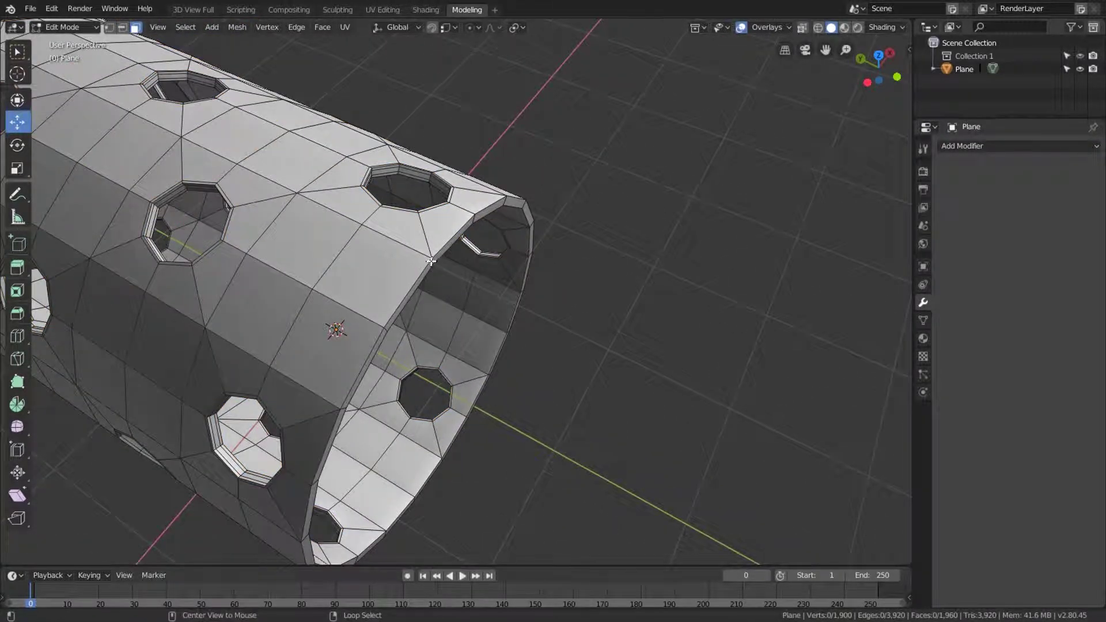
Extrude one end rim's face loop outward along Y to lengthen the tube.
alt+click(431, 261)
middle_drag(430, 261, 446, 317)
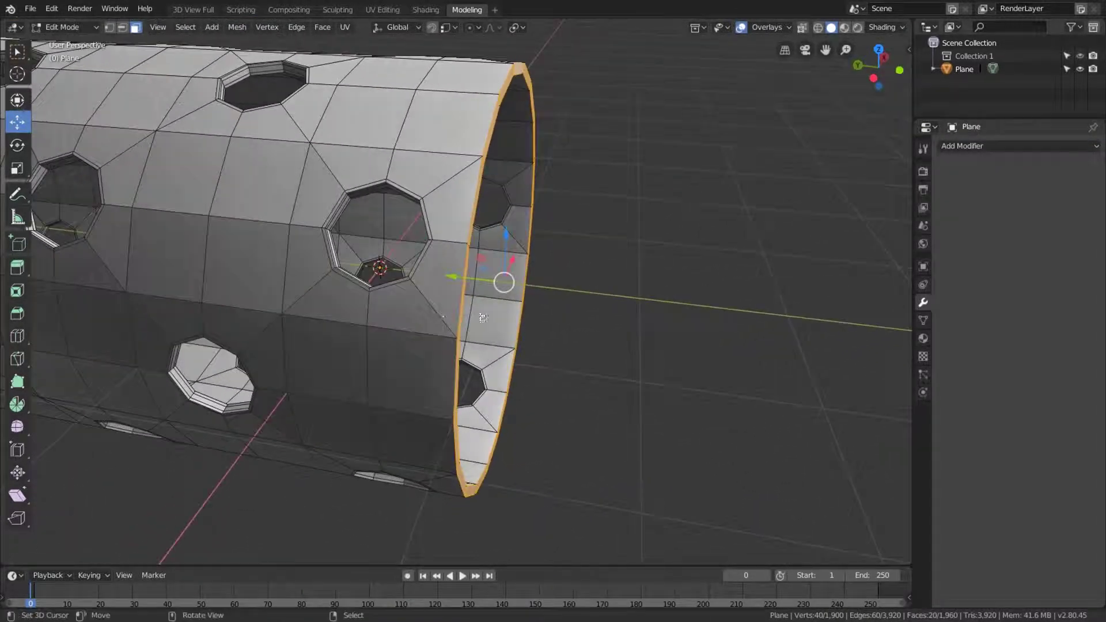
key(e)
key(y)
click(612, 291)
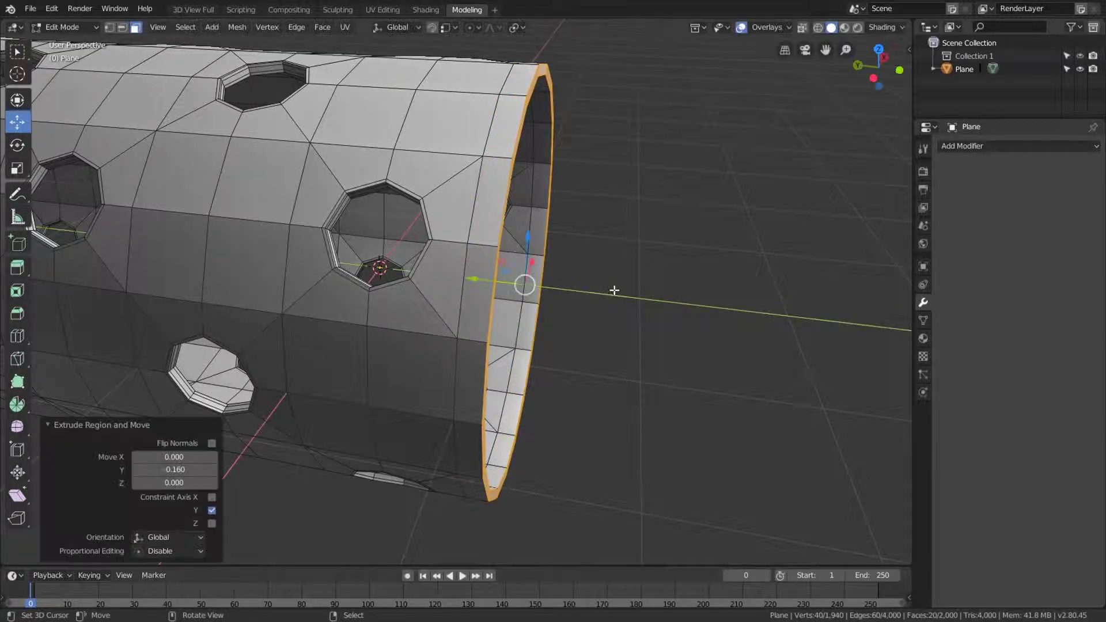
scroll(299, 287, down, 2)
Move the opposite end rim's face loop outward along Y.
middle_drag(452, 276, 380, 185)
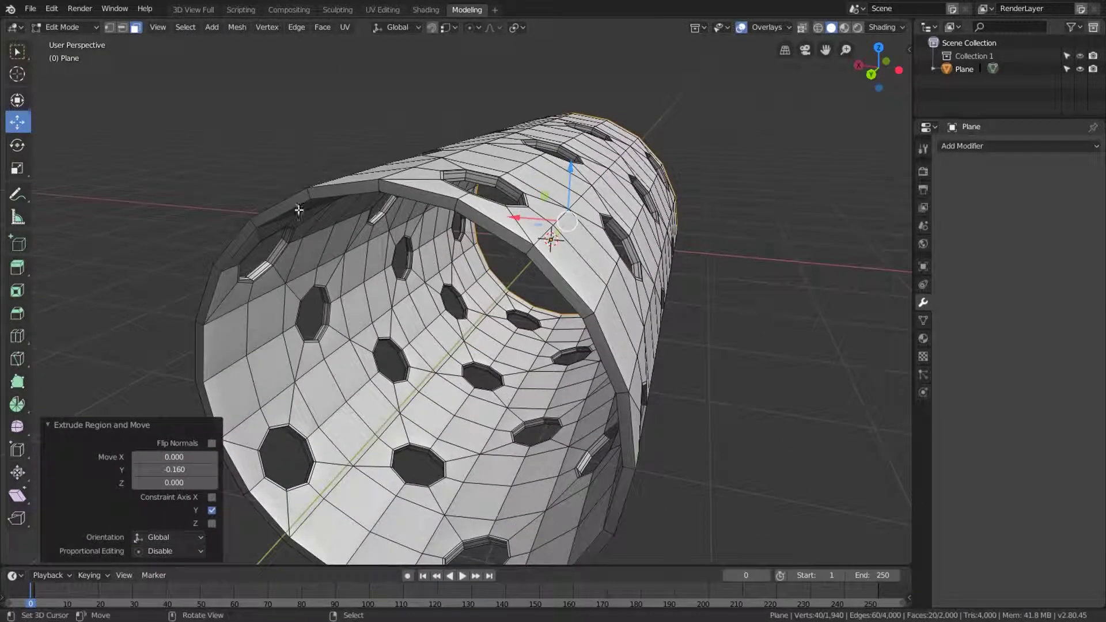
alt+click(380, 185)
alt+click(380, 185)
mouse_move(380, 186)
middle_down()
mouse_move(330, 252)
mouse_move(415, 248)
middle_up()
key(g)
key(y)
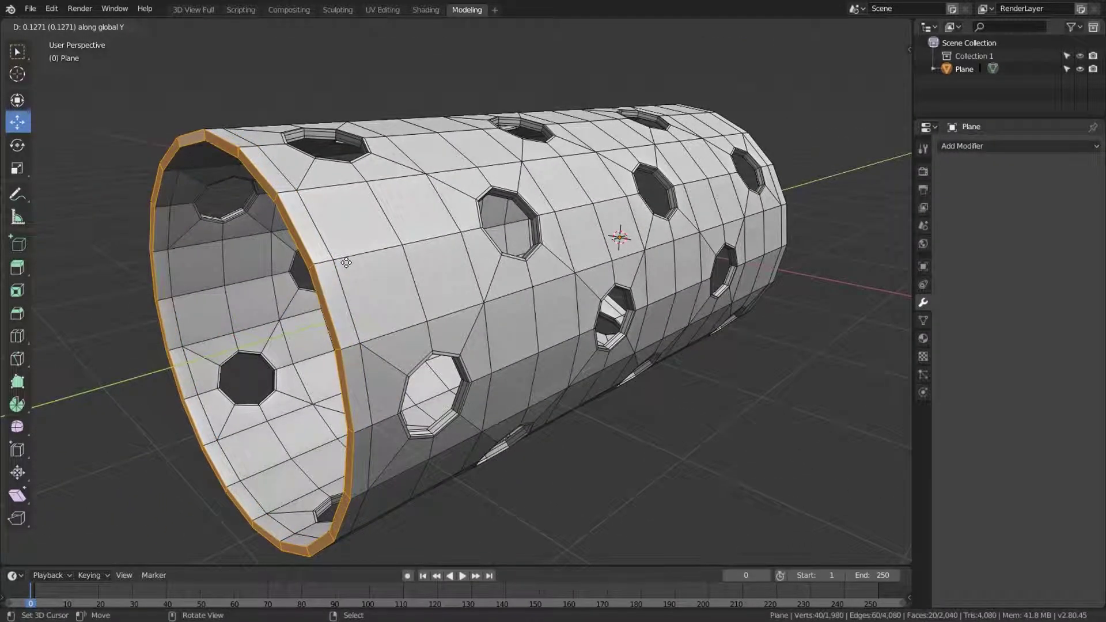
click(415, 262)
Bevel both end rim edge loops by 0.022 with 2 segments.
key(alt+a)
key(2)
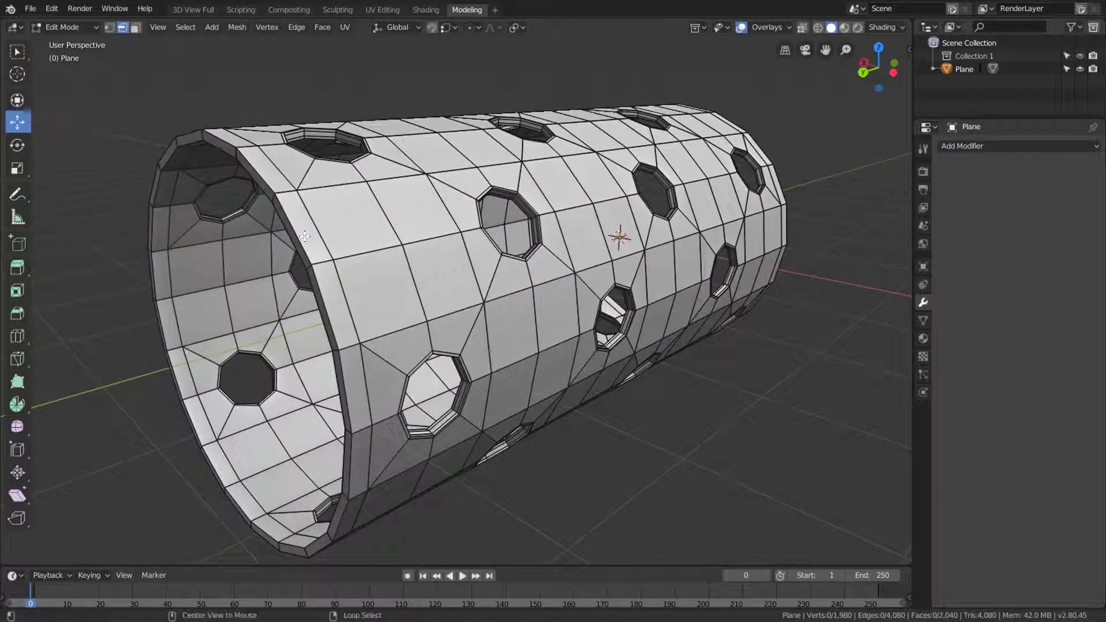
alt+click(301, 235)
alt+click(250, 173)
middle_drag(250, 173, 675, 223)
scroll(675, 222, up, 2)
alt+shift+click(530, 83)
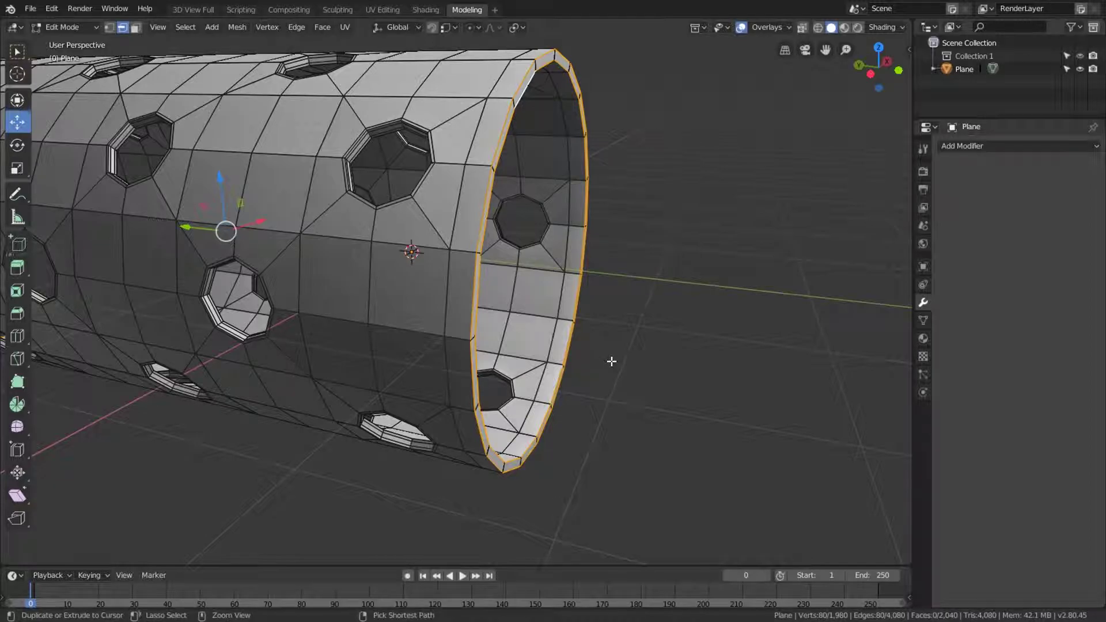
key(ctrl+b)
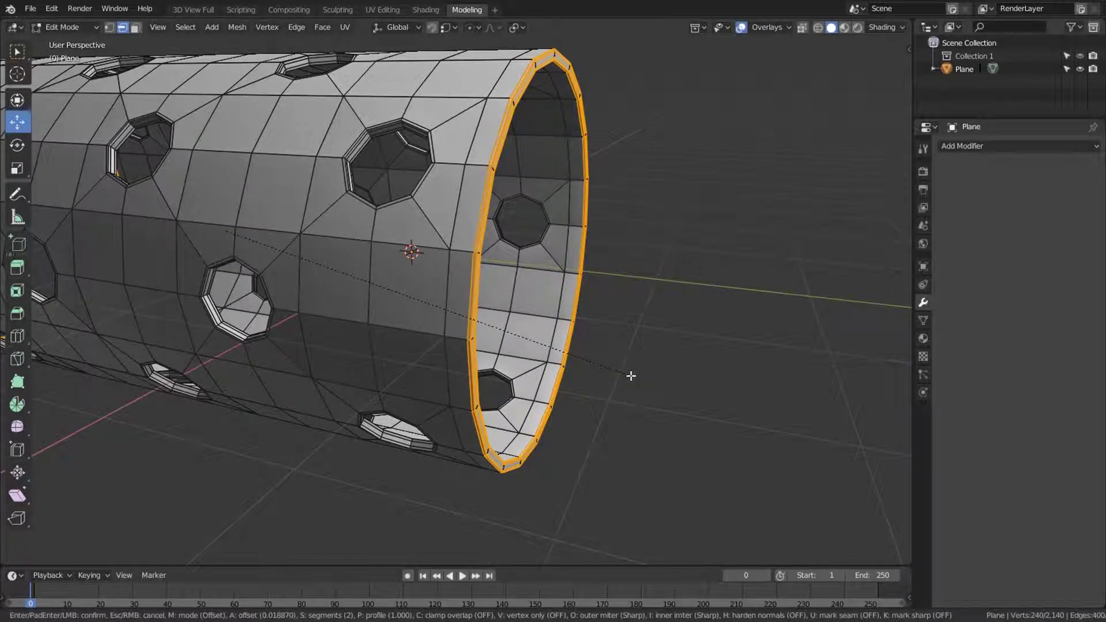
click(632, 379)
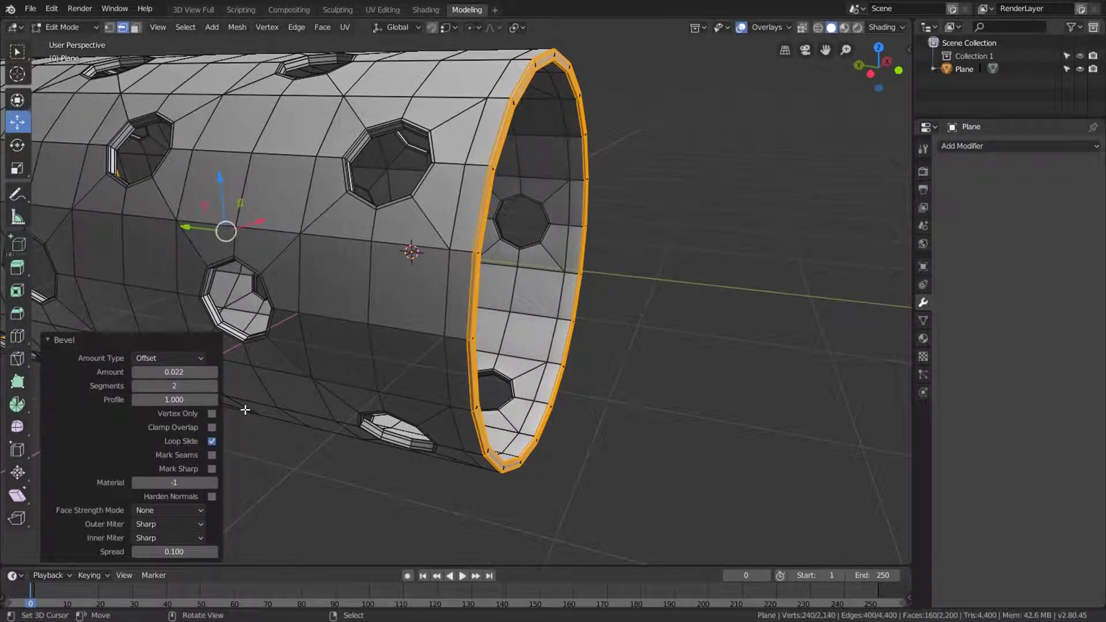
Return to object mode and view the whole perforated cylinder.
key(Tab)
scroll(522, 302, down, 2)
middle_drag(522, 303, 521, 311)
scroll(518, 300, down, 3)
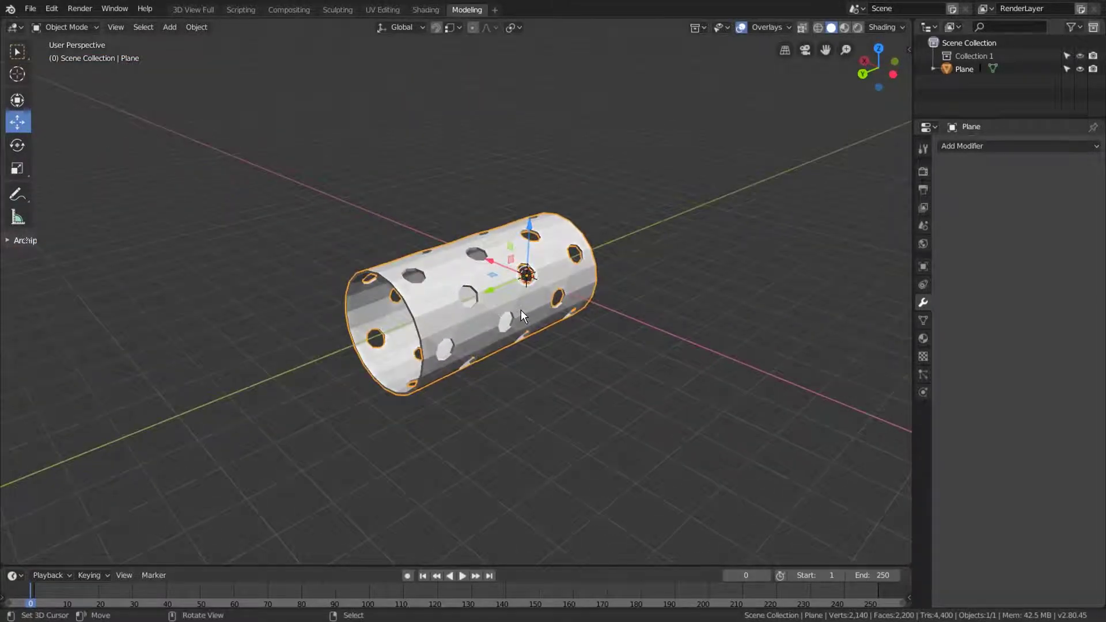
Add a level-3 Subdivision Surface modifier and shade the tube smooth, then inspect it.
key(ctrl+3)
right_click(555, 299)
click(553, 299)
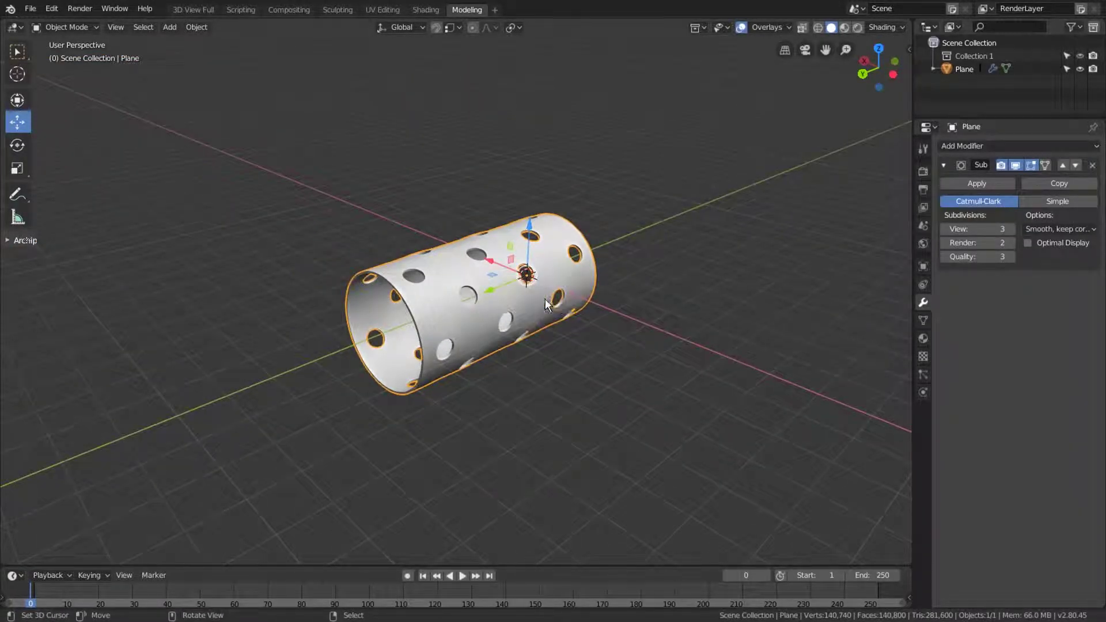
scroll(545, 298, up, 2)
key(alt+a)
mouse_move(497, 313)
middle_down()
mouse_move(410, 316)
mouse_move(623, 341)
mouse_move(852, 308)
mouse_move(26, 302)
mouse_move(141, 287)
middle_up()
click(438, 281)
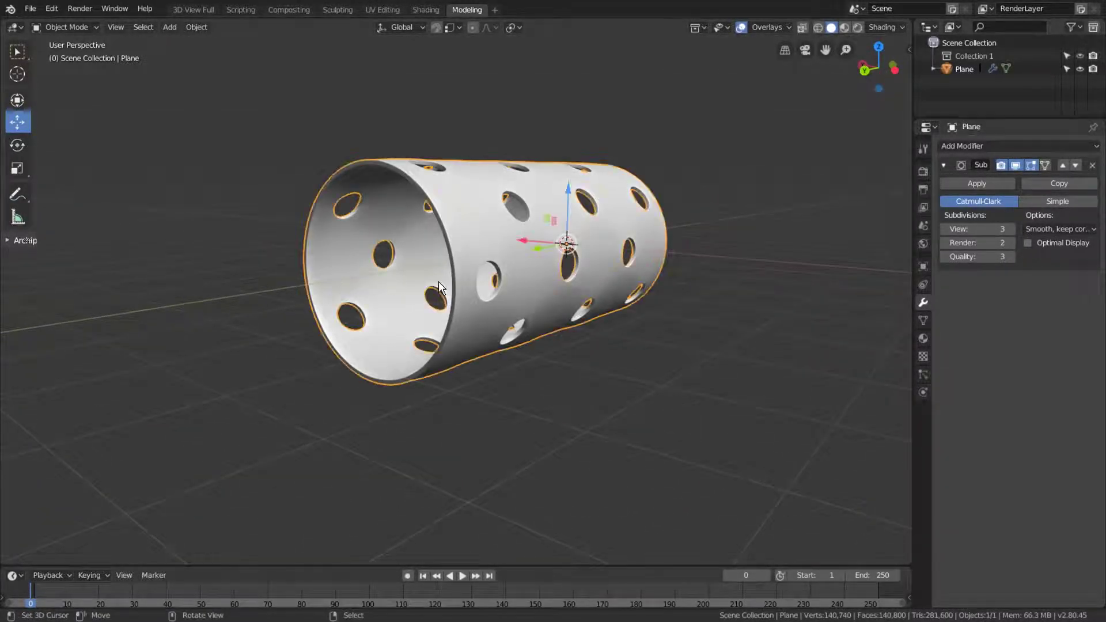
scroll(354, 316, up, 2)
mouse_move(353, 316)
middle_down()
mouse_move(622, 306)
mouse_move(855, 346)
mouse_move(30, 354)
mouse_move(193, 347)
mouse_move(252, 361)
middle_up()
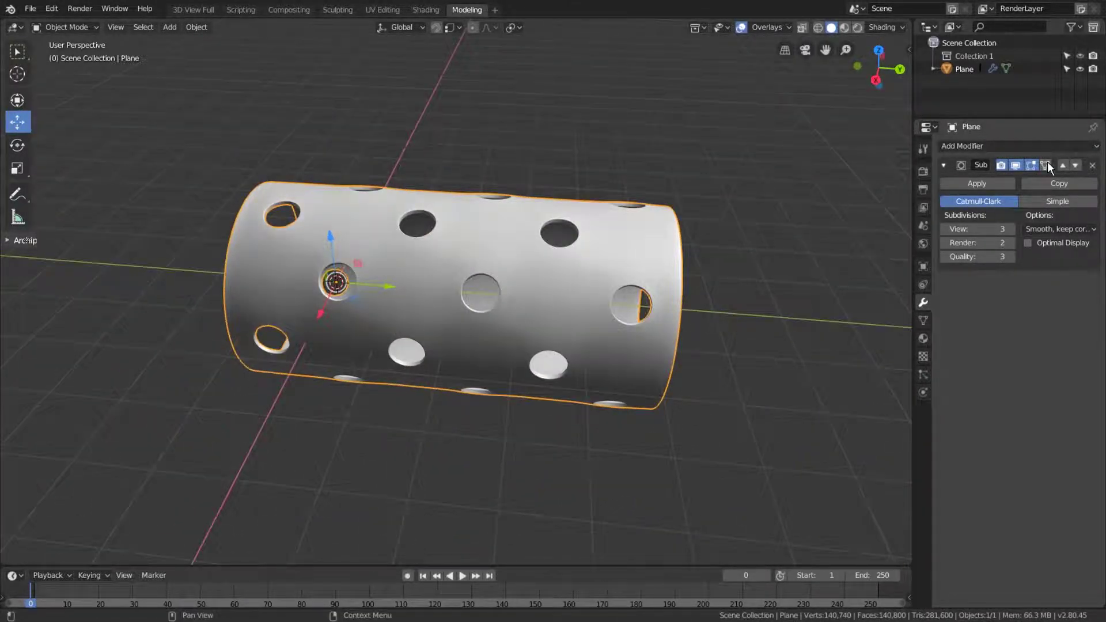
Enter edit mode with nothing selected in face mode and orbit the tube.
key(Tab)
key(alt+a)
mouse_move(192, 326)
middle_down()
mouse_move(473, 322)
mouse_move(438, 302)
mouse_move(682, 299)
middle_up()
key(3)
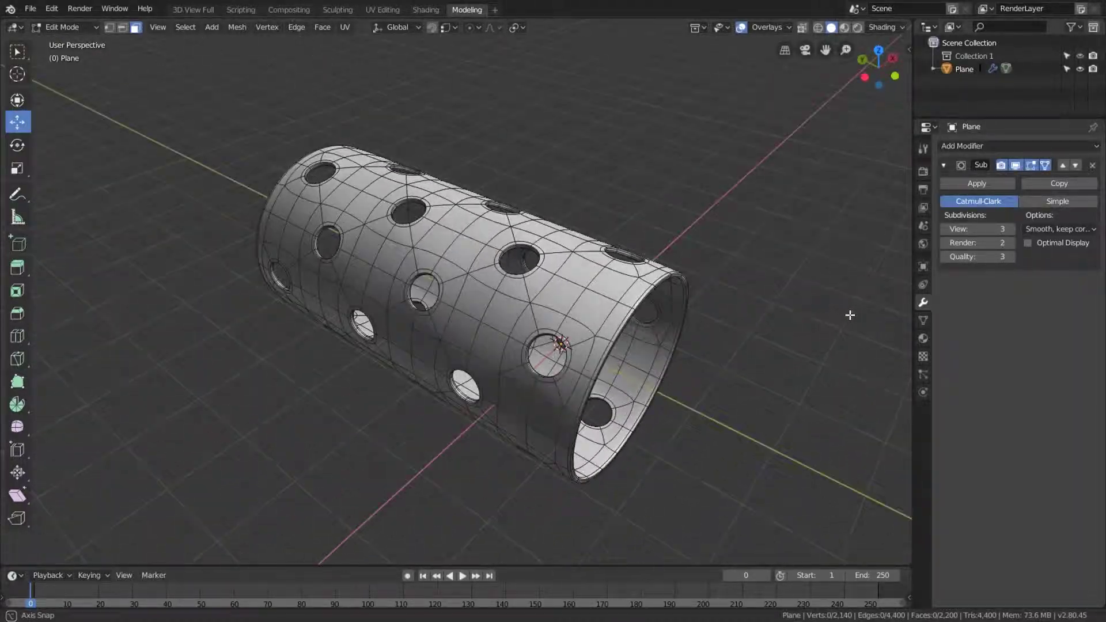
middle_drag(751, 306, 133, 319)
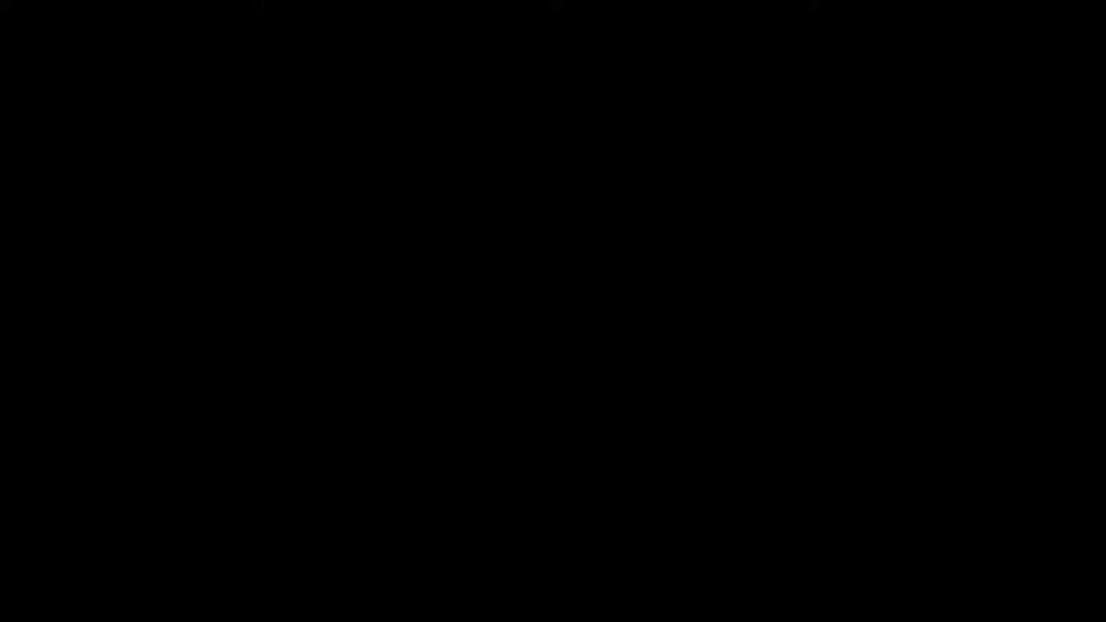